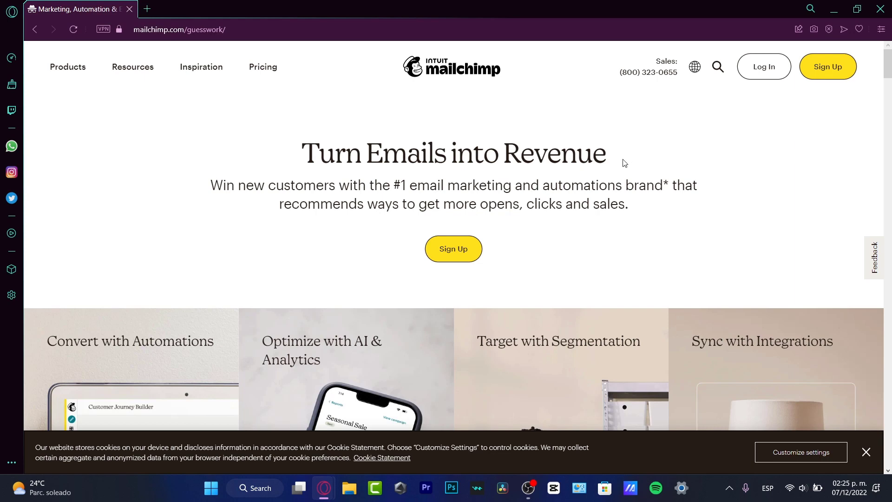
Step: Choose Buy Now under the Standard plan in Mailchimp's pricing table to reach the sign-up form
{"action": "left_click", "coordinate": [459, 248]}
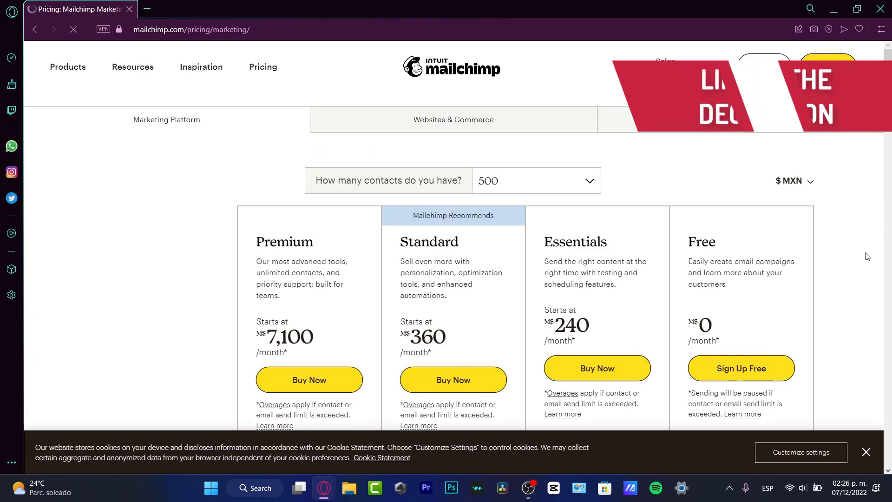
{"action": "scroll", "coordinate": [832, 291], "scroll_direction": "down", "scroll_amount": 3}
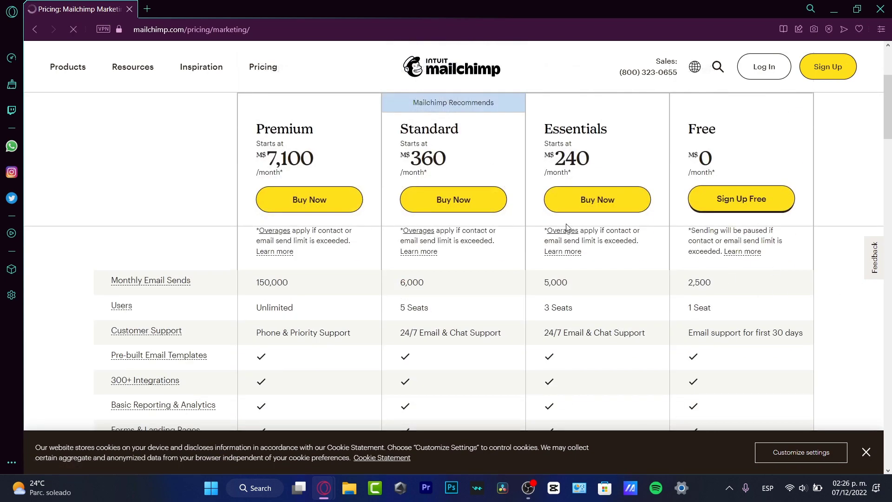
{"action": "left_click", "coordinate": [454, 200]}
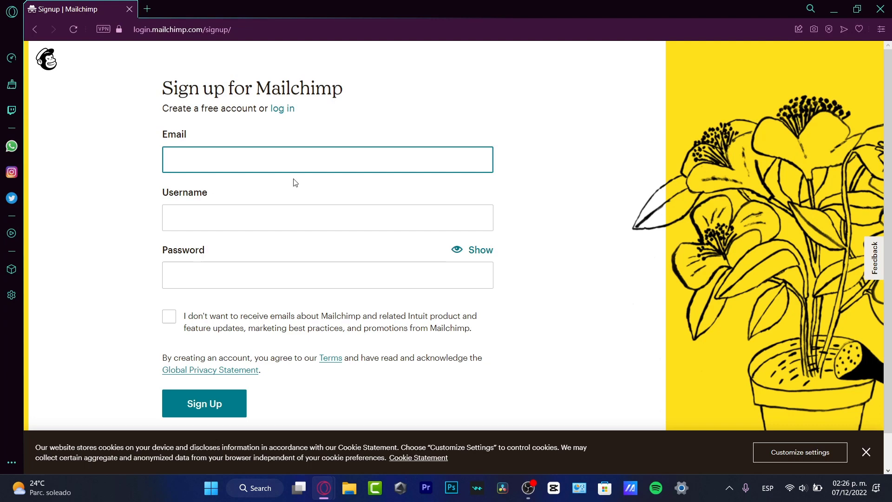
Step: Tick 'I don't want to receive emails' on the sign-up form, leaving Email, Username and Password empty
{"action": "left_click", "coordinate": [271, 163]}
{"action": "left_click", "coordinate": [391, 213]}
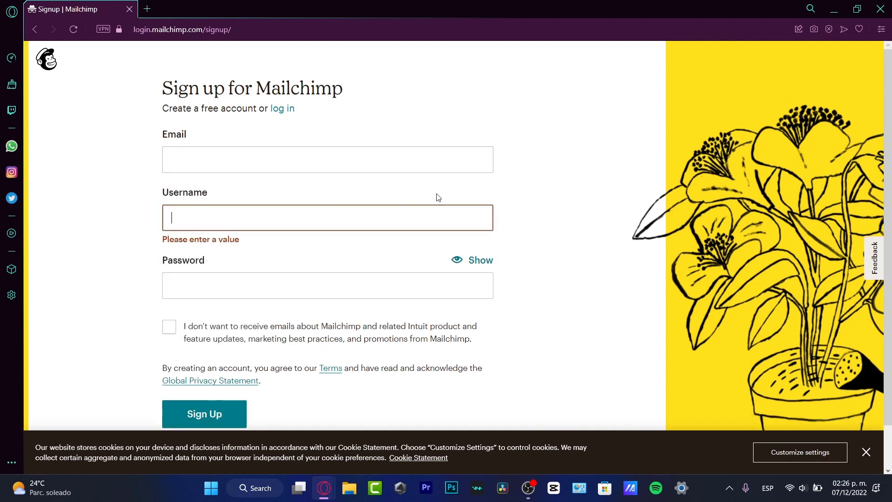
{"action": "left_click", "coordinate": [404, 281]}
{"action": "left_click", "coordinate": [586, 274]}
{"action": "scroll", "coordinate": [580, 283], "scroll_direction": "down", "scroll_amount": 1}
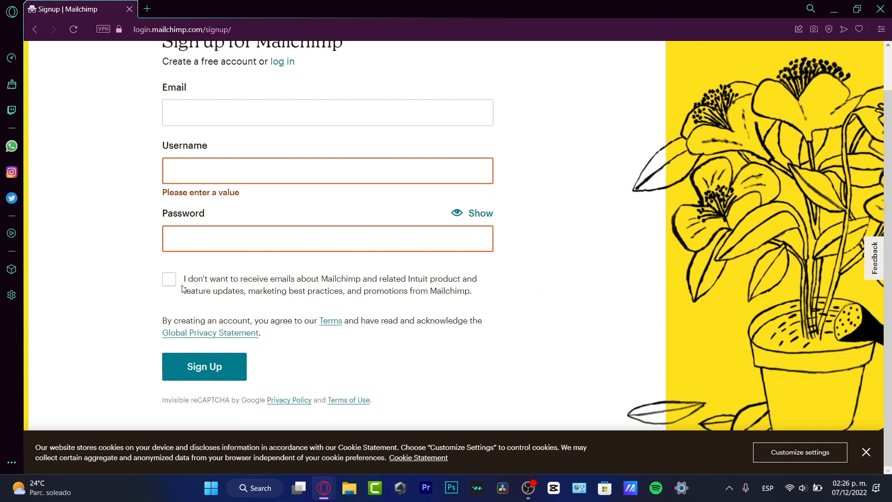
{"action": "left_click", "coordinate": [167, 285]}
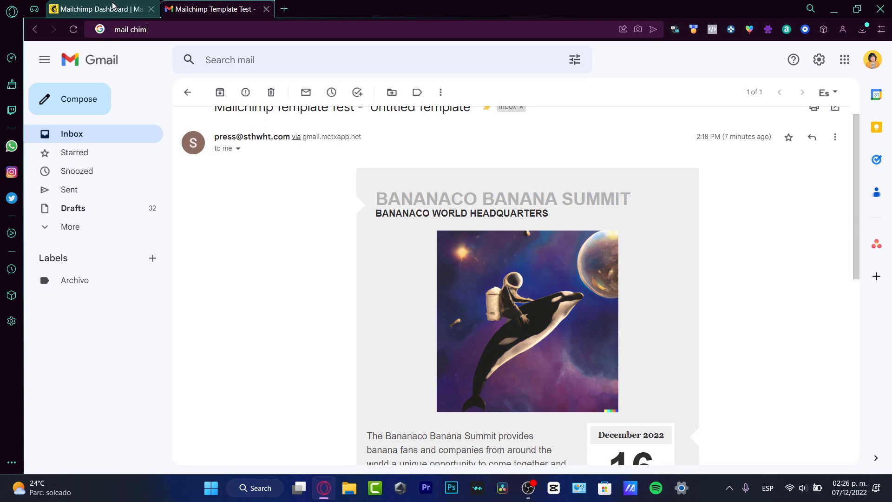
Step: Scroll through the Bananaco Banana Summit test email in Gmail, then return to the Mailchimp Dashboard tab
{"action": "left_click", "coordinate": [115, 8]}
{"action": "left_click", "coordinate": [272, 5]}
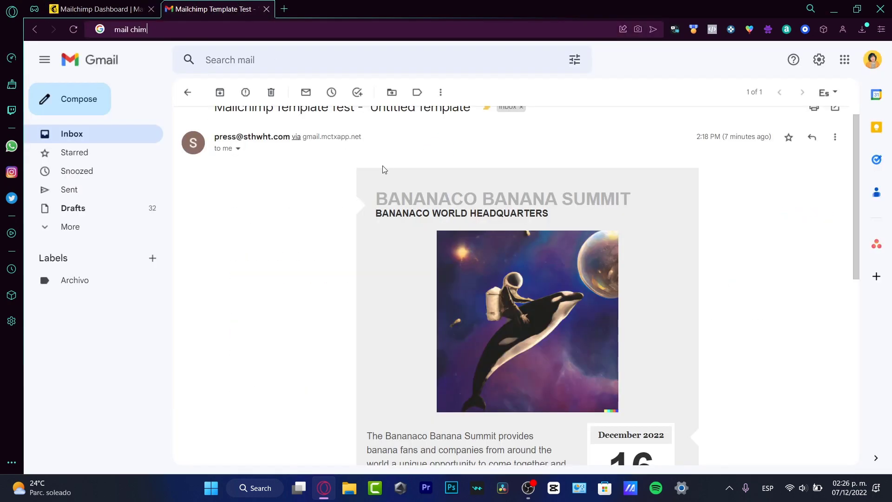
{"action": "scroll", "coordinate": [372, 231], "scroll_direction": "down", "scroll_amount": 8}
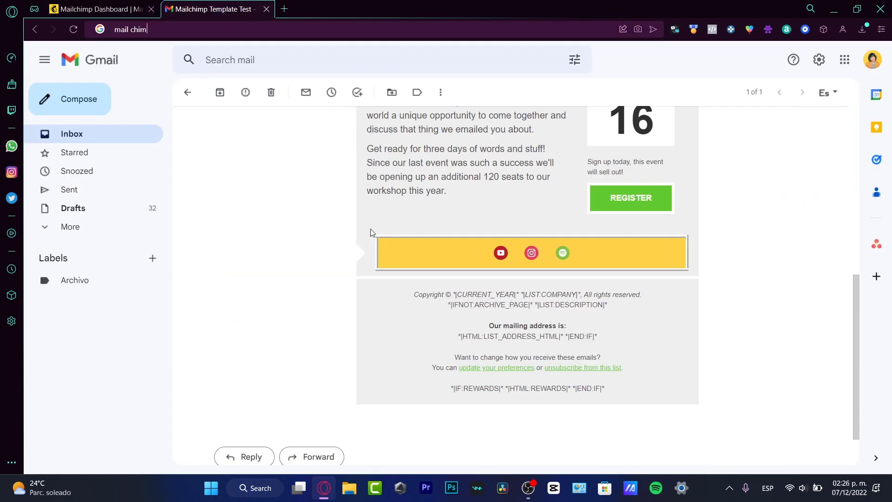
{"action": "scroll", "coordinate": [368, 238], "scroll_direction": "up", "scroll_amount": 8}
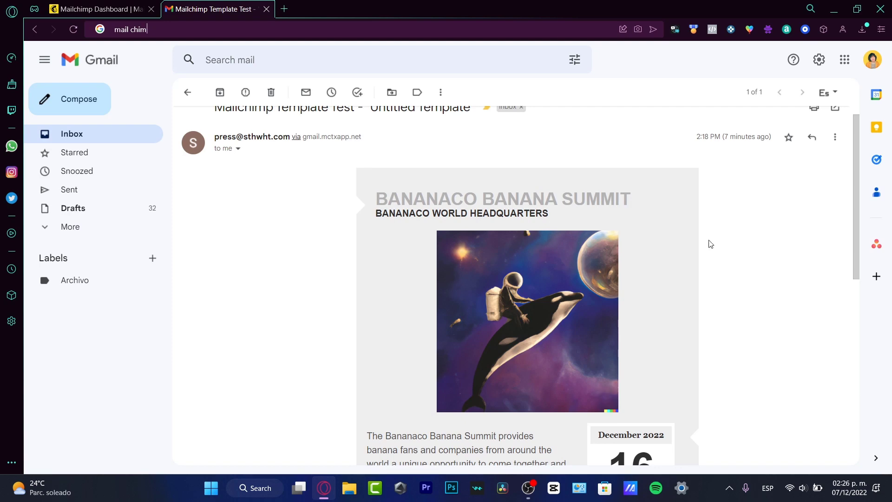
{"action": "scroll", "coordinate": [710, 244], "scroll_direction": "down", "scroll_amount": 8}
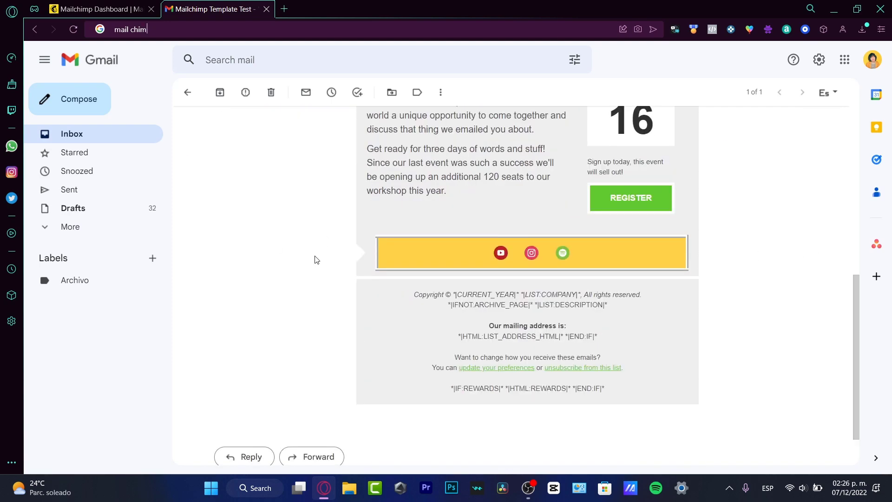
{"action": "left_click_drag", "start_coordinate": [859, 340], "coordinate": [878, 224]}
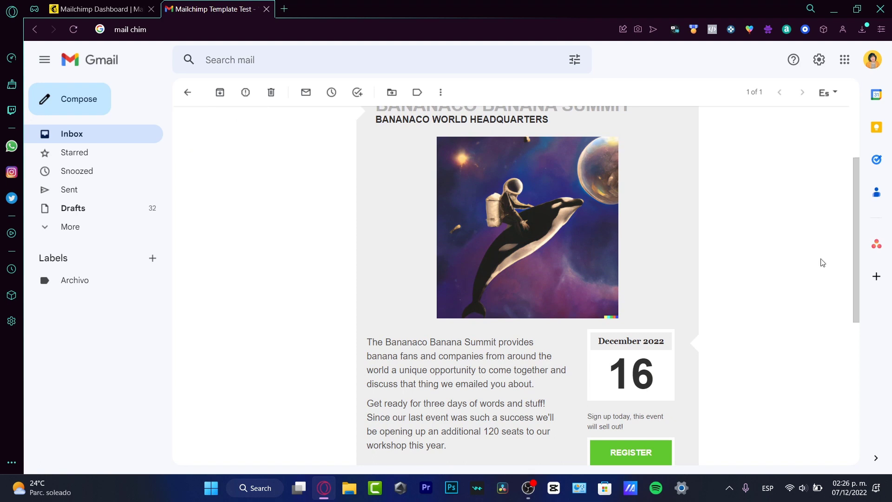
{"action": "mouse_move", "coordinate": [615, 306]}
{"action": "left_click", "coordinate": [121, 9]}
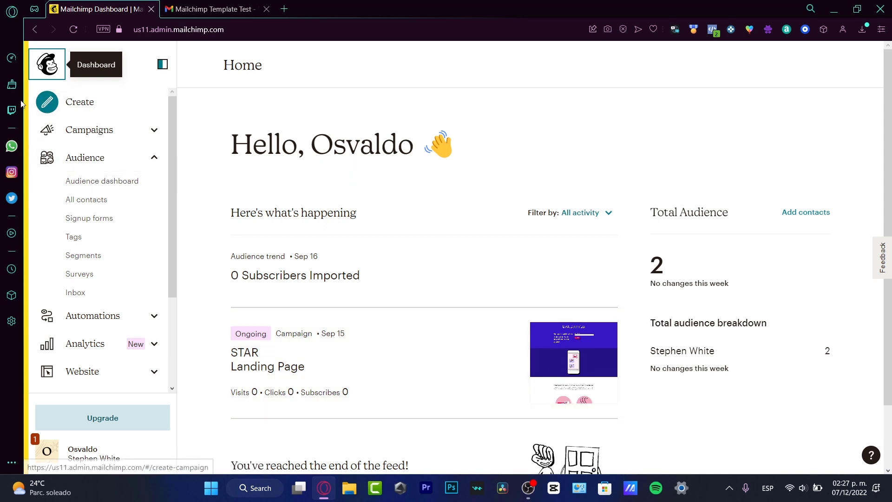
Step: Create a new Regular email campaign with Design Email from the Create menu
{"action": "left_click", "coordinate": [55, 102]}
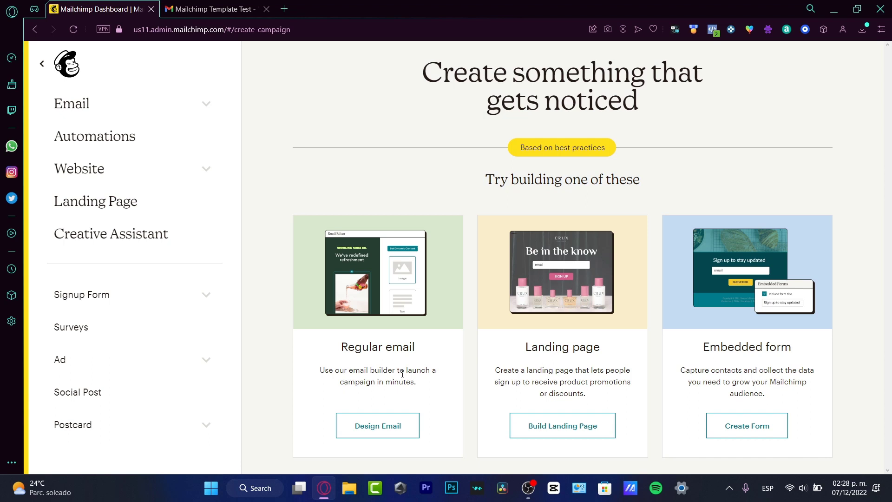
{"action": "left_click", "coordinate": [396, 427]}
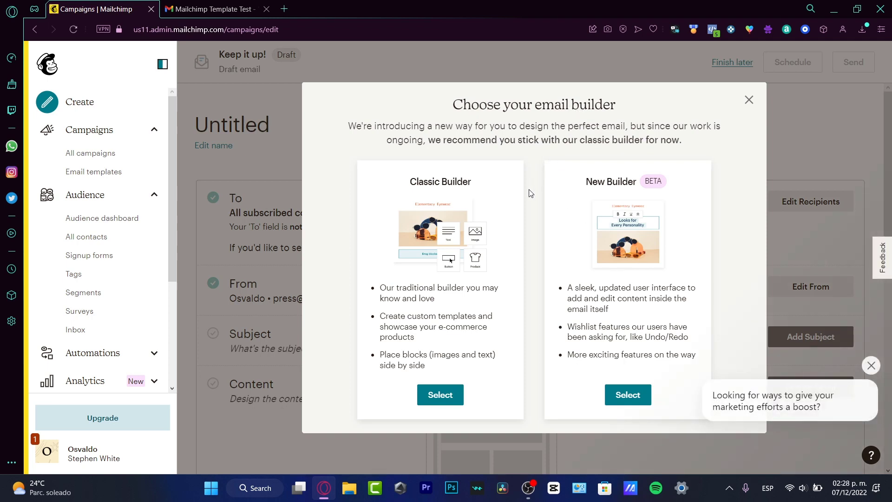
Step: Pick the New Builder (beta) over the Classic Builder for the untitled email
{"action": "double_click", "coordinate": [637, 183]}
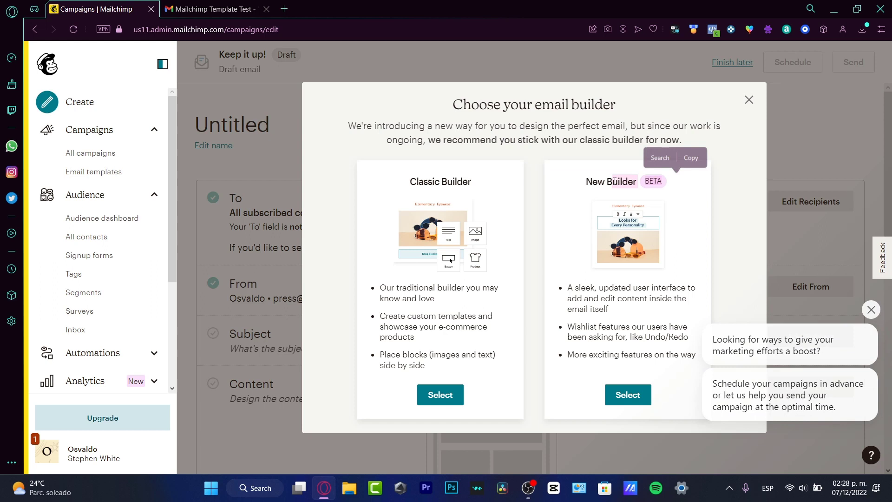
{"action": "left_click_drag", "start_coordinate": [492, 181], "coordinate": [406, 171]}
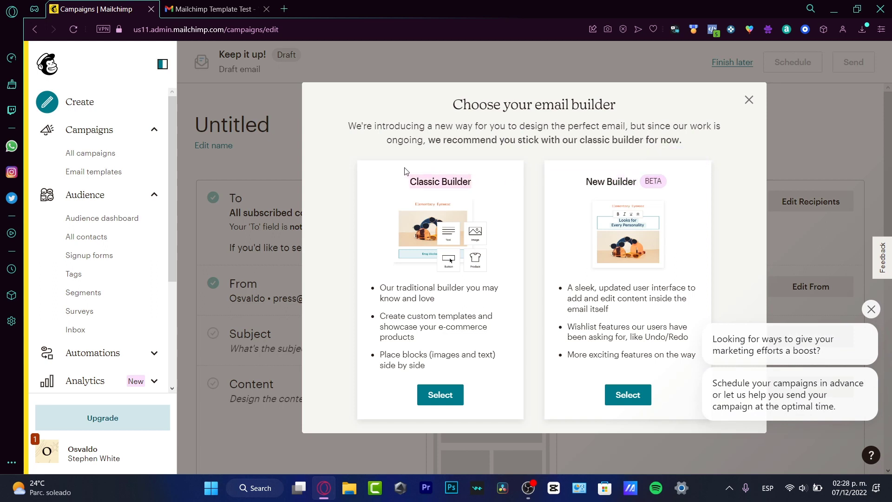
{"action": "left_click", "coordinate": [623, 391]}
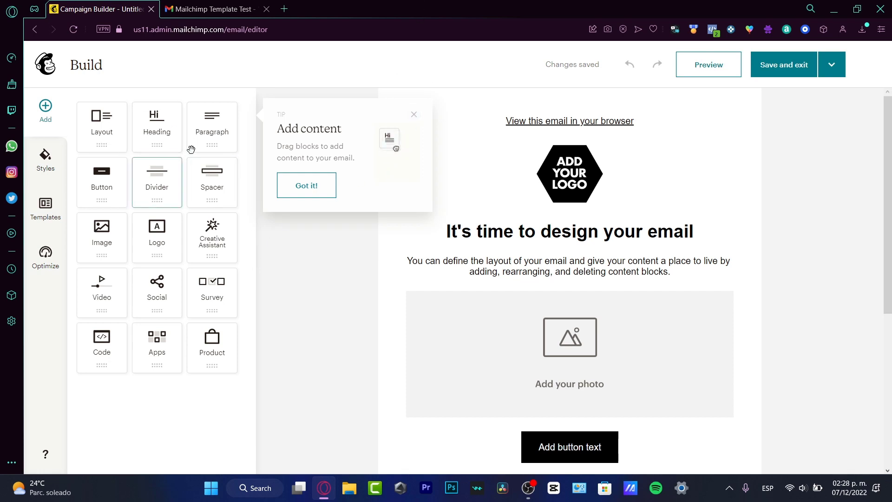
Step: Open Templates, check Optimize and the Emails tab, dismiss both tips, and return to the template list
{"action": "left_click", "coordinate": [48, 171]}
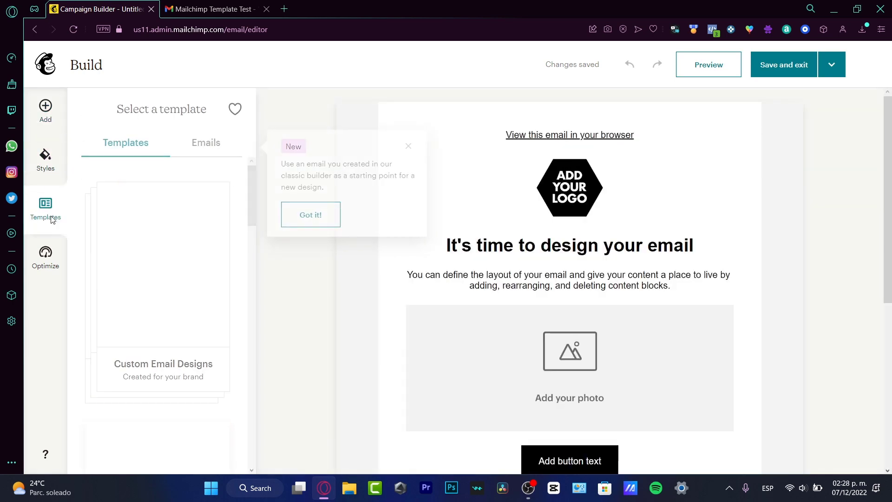
{"action": "left_click", "coordinate": [49, 263]}
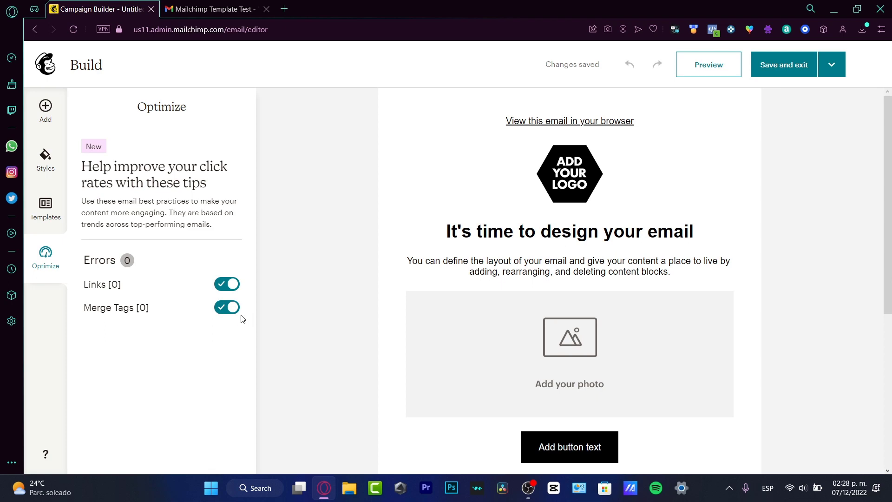
{"action": "left_click", "coordinate": [45, 207]}
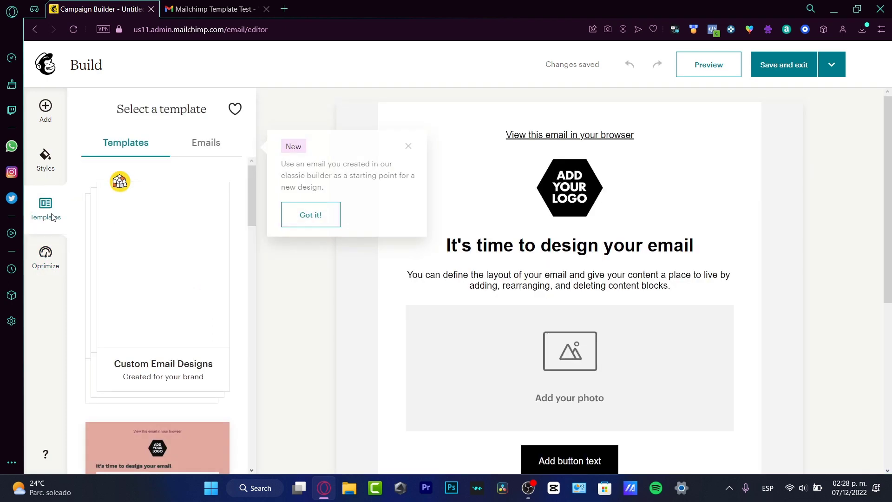
{"action": "mouse_move", "coordinate": [220, 187]}
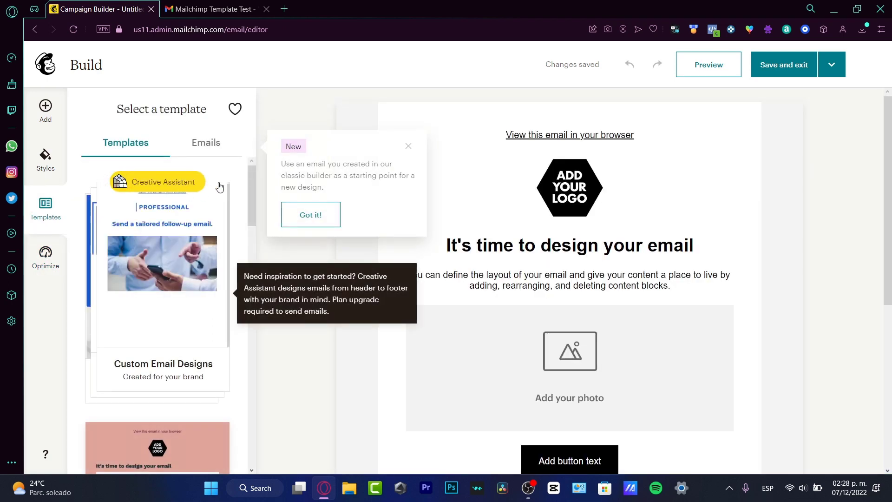
{"action": "left_click", "coordinate": [311, 214]}
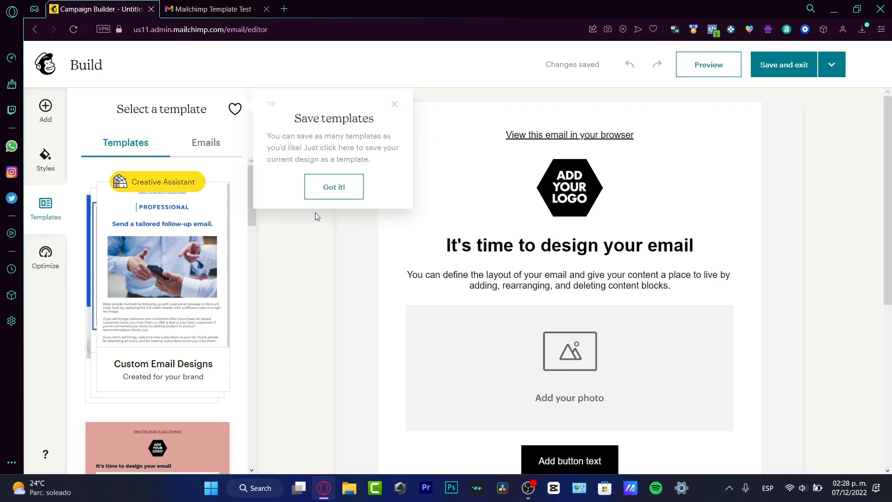
{"action": "left_click", "coordinate": [394, 105]}
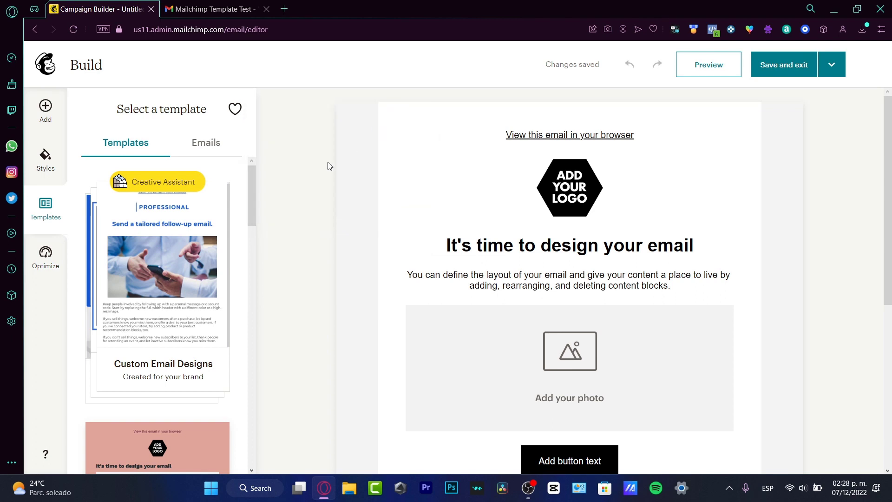
{"action": "left_click", "coordinate": [215, 143]}
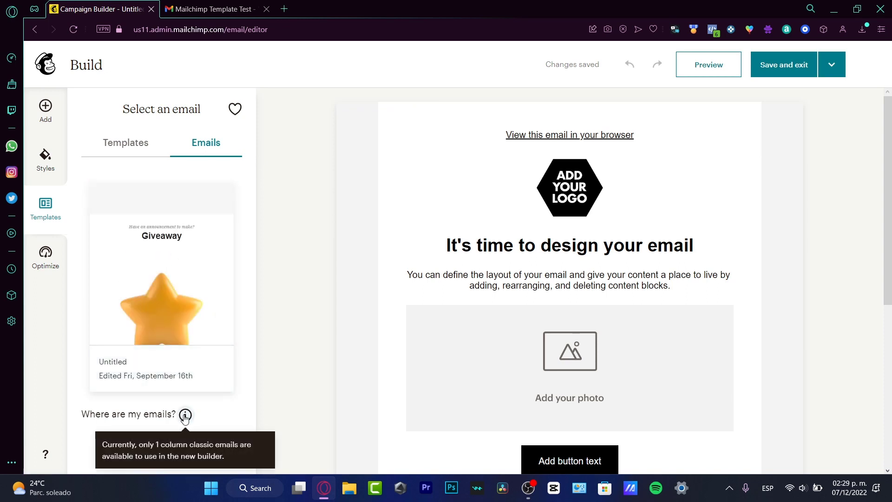
{"action": "left_click", "coordinate": [144, 145]}
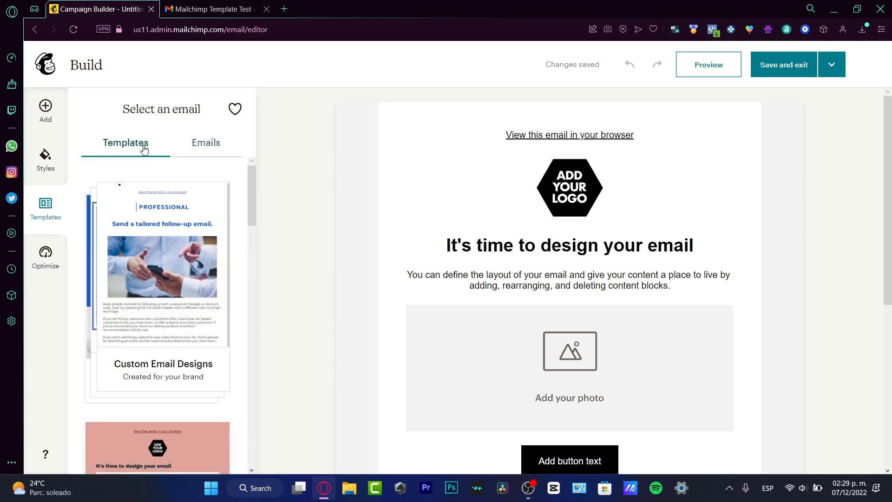
{"action": "mouse_move", "coordinate": [252, 188]}
{"action": "left_mouse_down"}
{"action": "mouse_move", "coordinate": [264, 372]}
{"action": "mouse_move", "coordinate": [258, 440]}
{"action": "mouse_move", "coordinate": [252, 172]}
{"action": "left_mouse_up"}
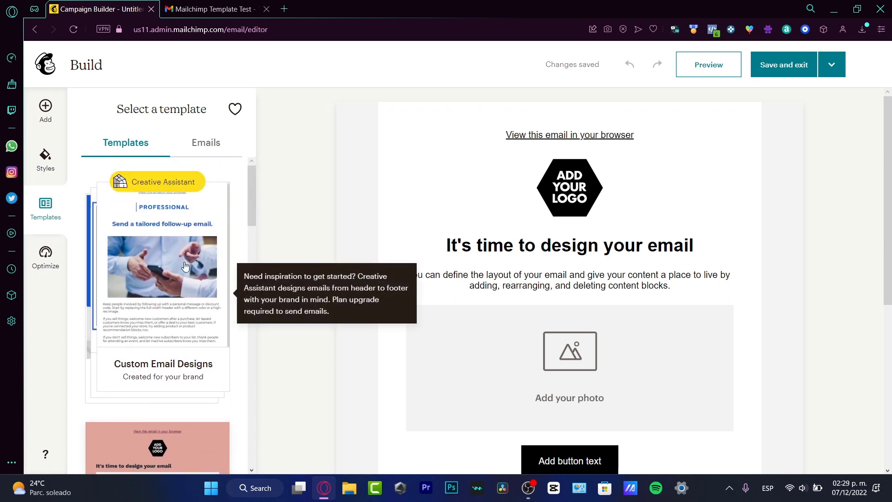
Step: Open Custom Email Designs and browse its Sell, Announce, Advertise and Welcome templates
{"action": "left_click", "coordinate": [181, 330]}
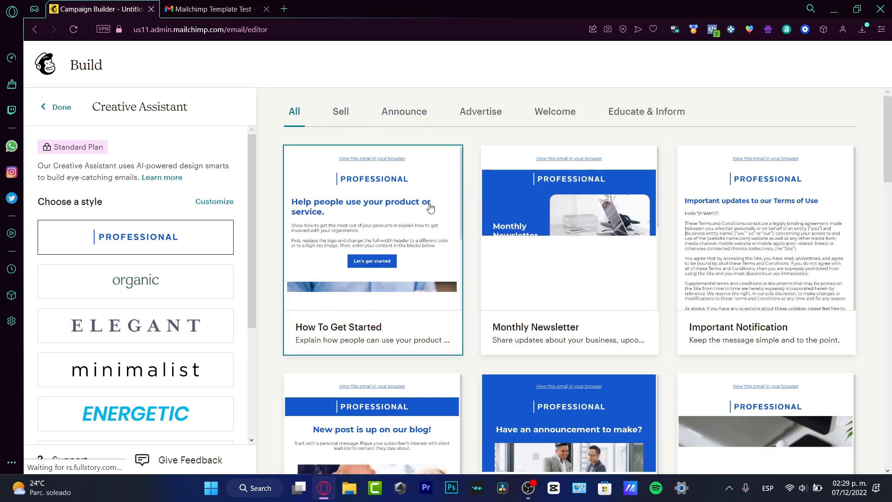
{"action": "left_click", "coordinate": [333, 110]}
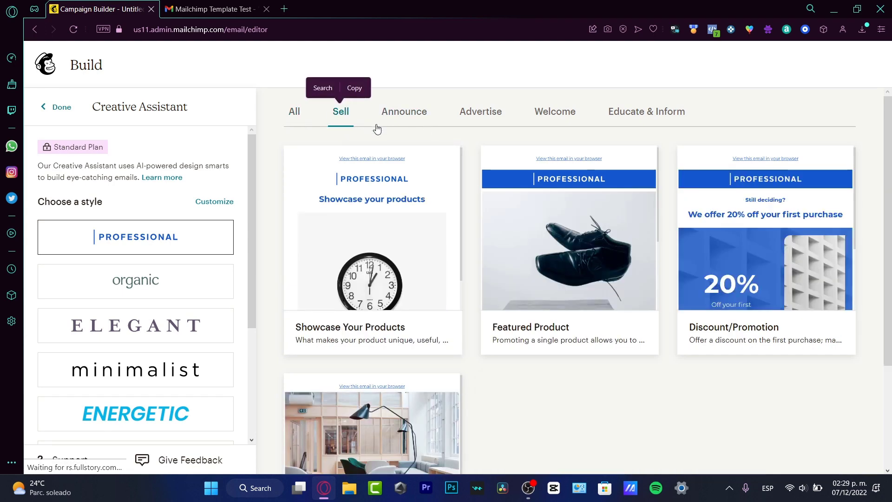
{"action": "left_click", "coordinate": [404, 111]}
{"action": "left_click", "coordinate": [481, 111]}
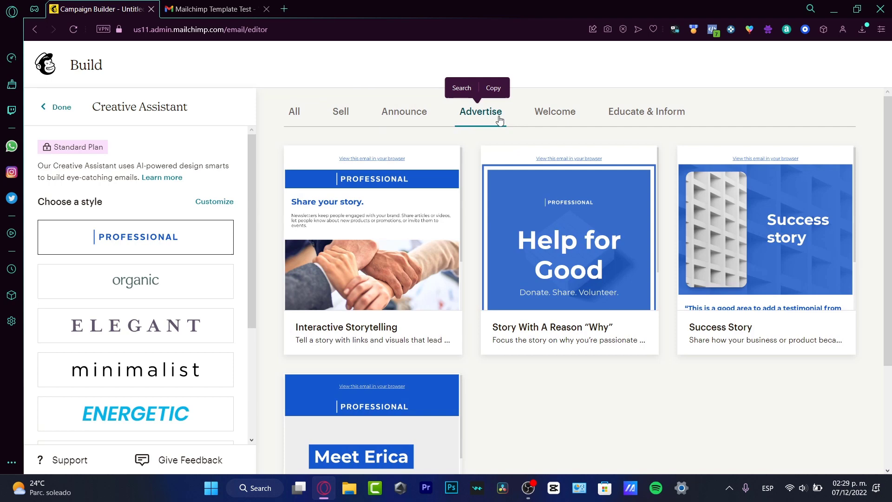
{"action": "left_click", "coordinate": [555, 111]}
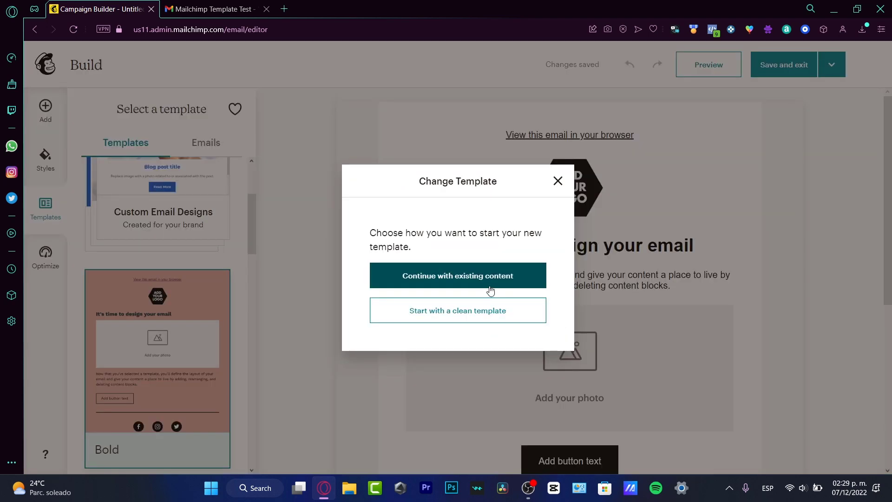
Step: Dismiss the add-content tip and delete the Facebook, Instagram and Twitter icons block from the footer
{"action": "left_click", "coordinate": [490, 289]}
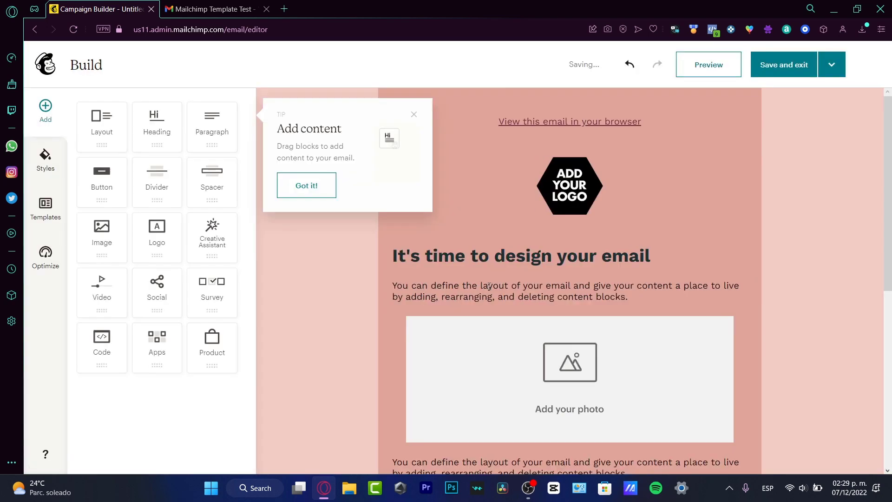
{"action": "left_click", "coordinate": [317, 184]}
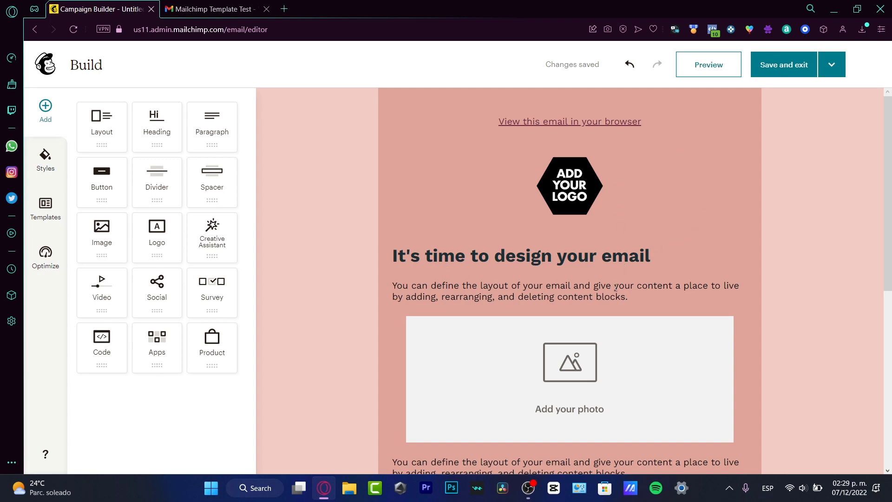
{"action": "scroll", "coordinate": [615, 289], "scroll_direction": "down", "scroll_amount": 7}
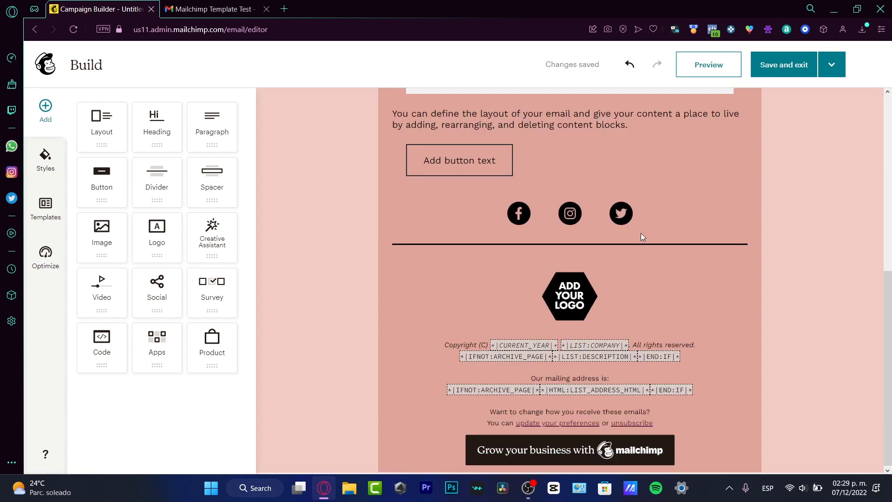
{"action": "left_click", "coordinate": [686, 376]}
{"action": "left_click", "coordinate": [599, 218]}
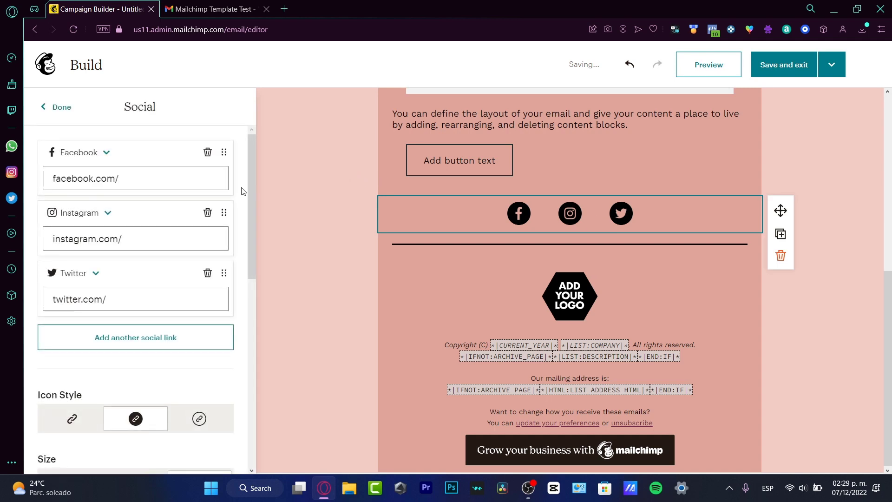
{"action": "left_click", "coordinate": [780, 255]}
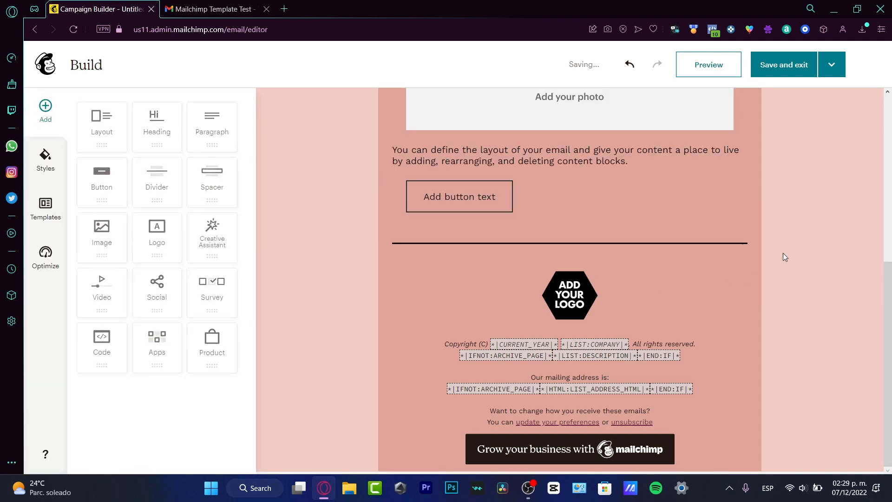
Step: Set the header logo to the downloaded DALL-E astronaut-on-orca image
{"action": "scroll", "coordinate": [685, 262], "scroll_direction": "up", "scroll_amount": 6}
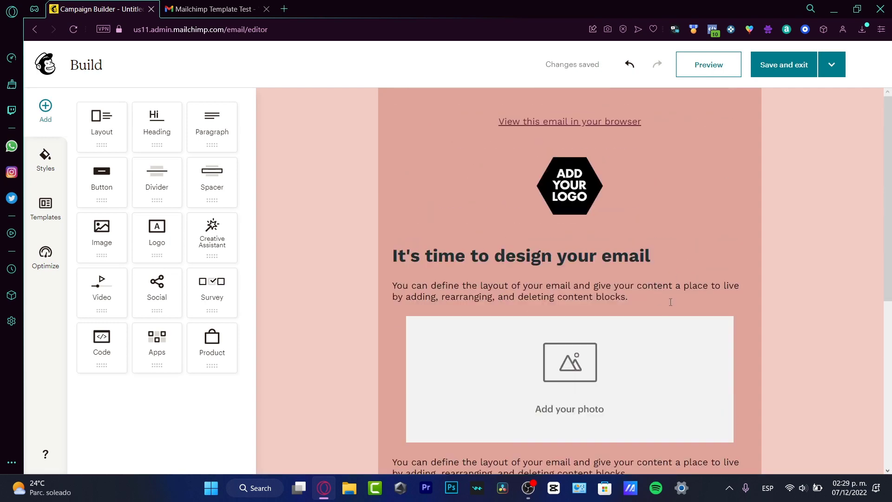
{"action": "left_click", "coordinate": [574, 173]}
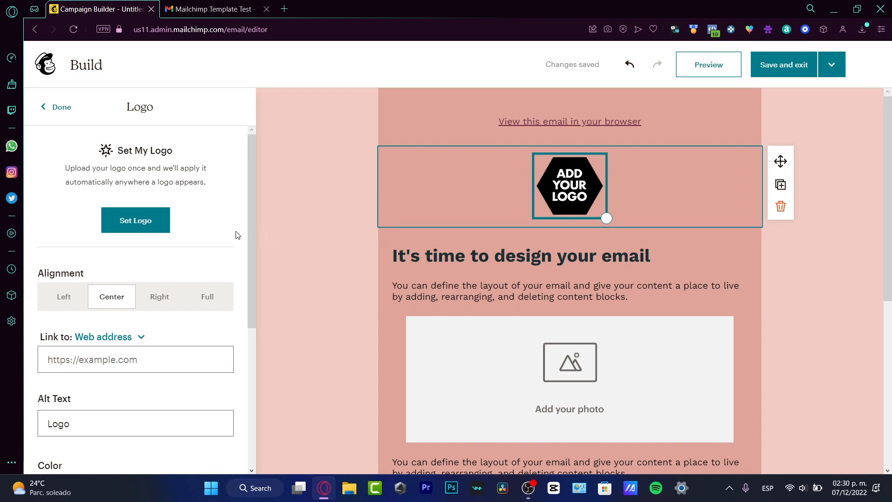
{"action": "left_click", "coordinate": [153, 221]}
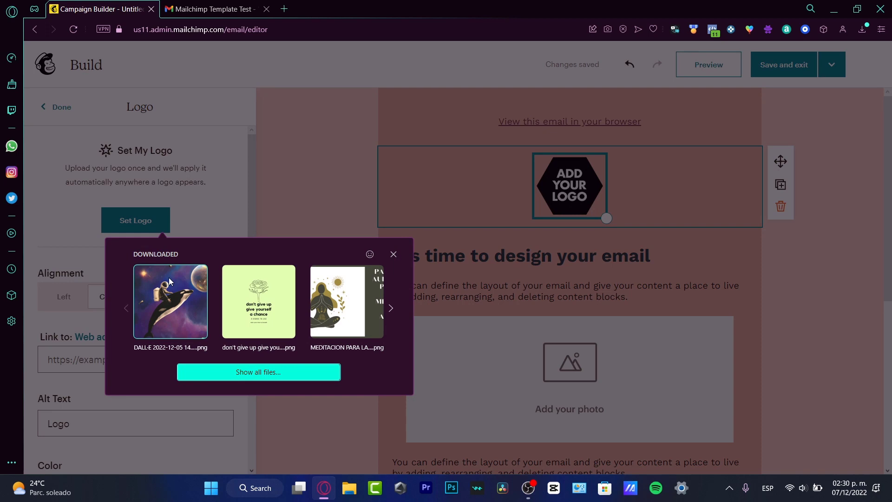
{"action": "left_click", "coordinate": [171, 295]}
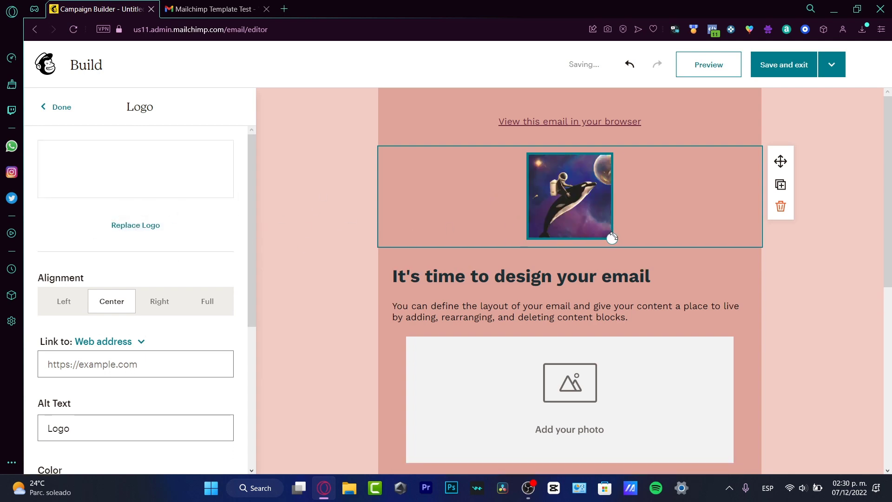
Step: Resize the astronaut logo with its corner handle, enlarging it and then shrinking it to a thumbnail
{"action": "left_click_drag", "start_coordinate": [612, 237], "coordinate": [763, 393]}
{"action": "scroll", "coordinate": [763, 328], "scroll_direction": "down", "scroll_amount": 3}
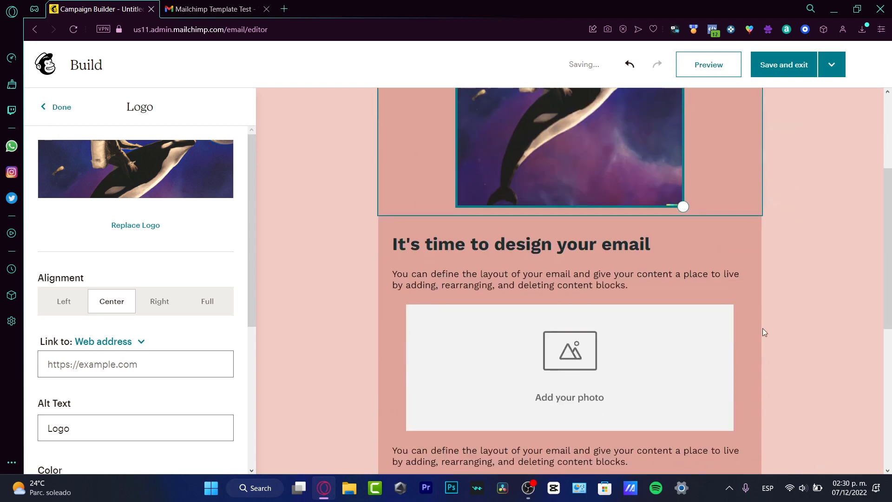
{"action": "left_click_drag", "start_coordinate": [762, 331], "coordinate": [795, 418]}
{"action": "scroll", "coordinate": [808, 264], "scroll_direction": "up", "scroll_amount": 5}
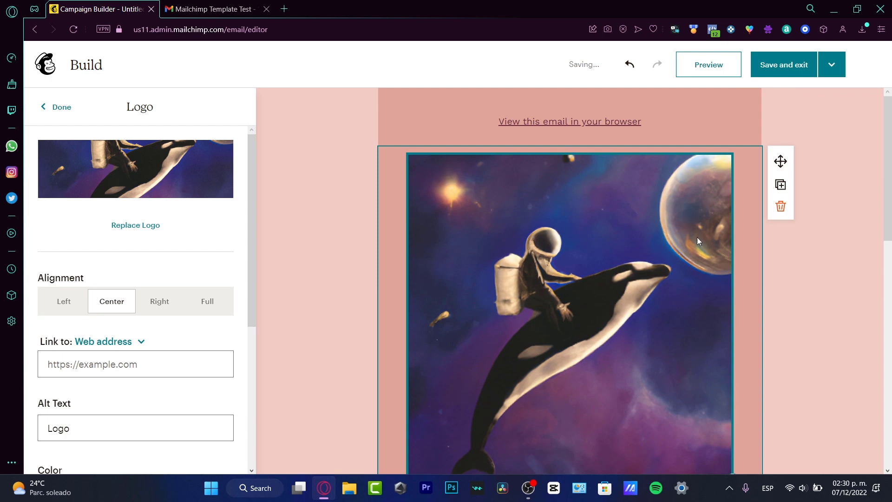
{"action": "scroll", "coordinate": [698, 294], "scroll_direction": "down", "scroll_amount": 5}
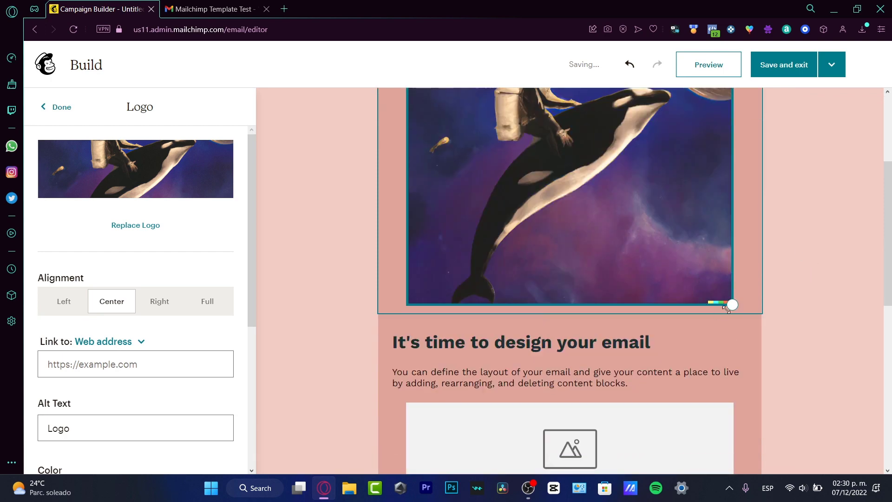
{"action": "scroll", "coordinate": [706, 325], "scroll_direction": "up", "scroll_amount": 3}
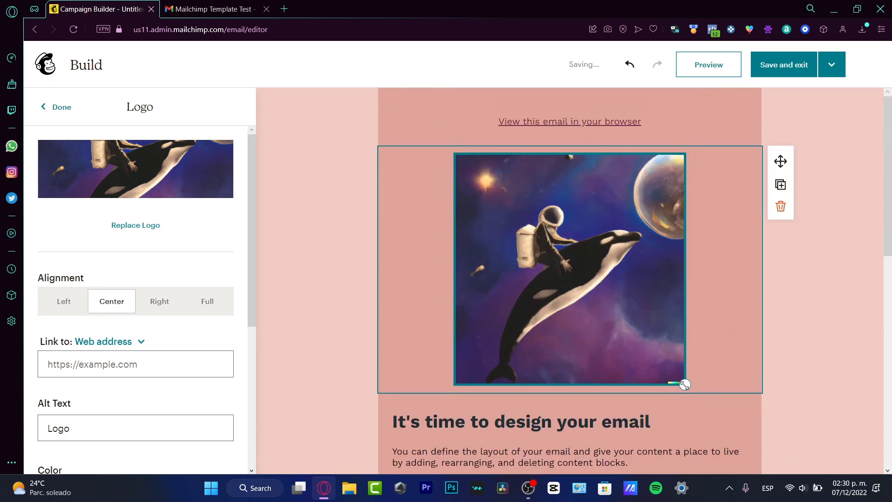
{"action": "left_click_drag", "start_coordinate": [685, 385], "coordinate": [490, 208]}
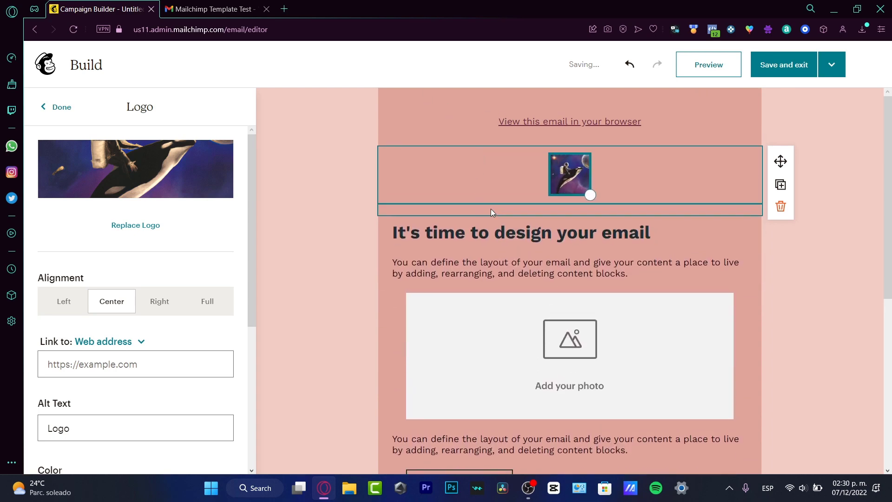
Step: Set the logo alignment to Left after trying Right and Full, then shrink it to a small square
{"action": "left_click", "coordinate": [86, 306]}
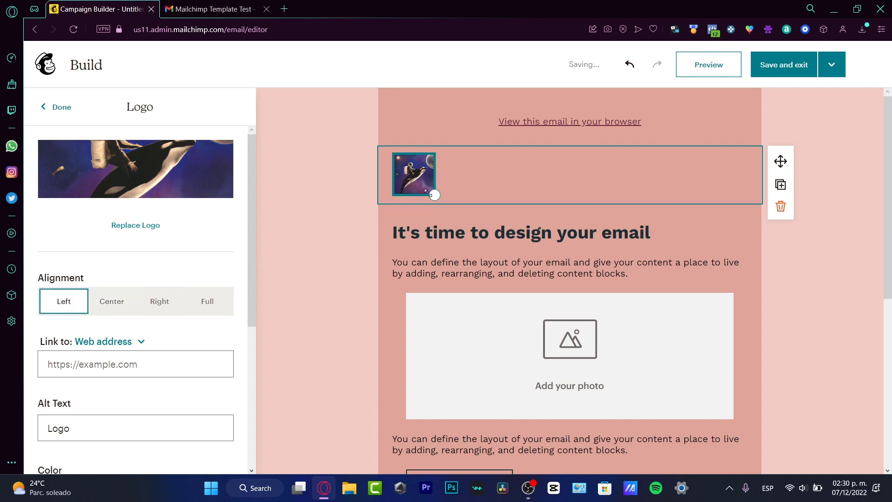
{"action": "left_click", "coordinate": [147, 307]}
{"action": "left_click", "coordinate": [214, 300]}
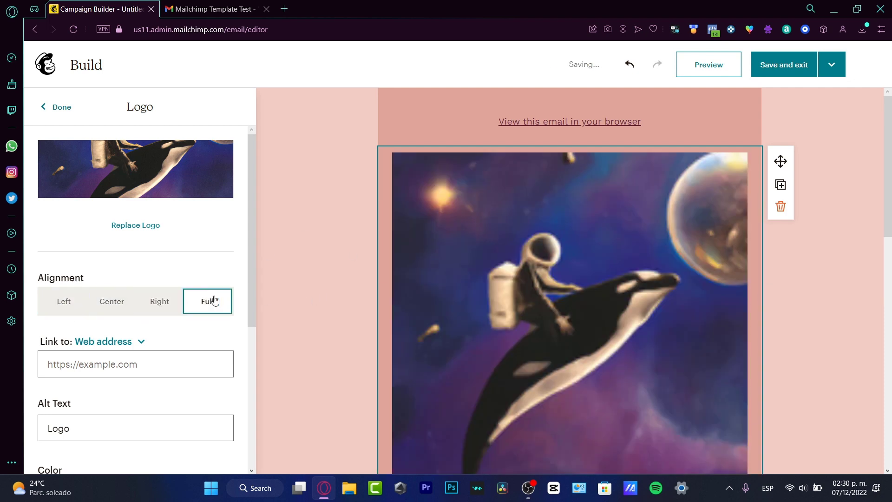
{"action": "left_click", "coordinate": [69, 310]}
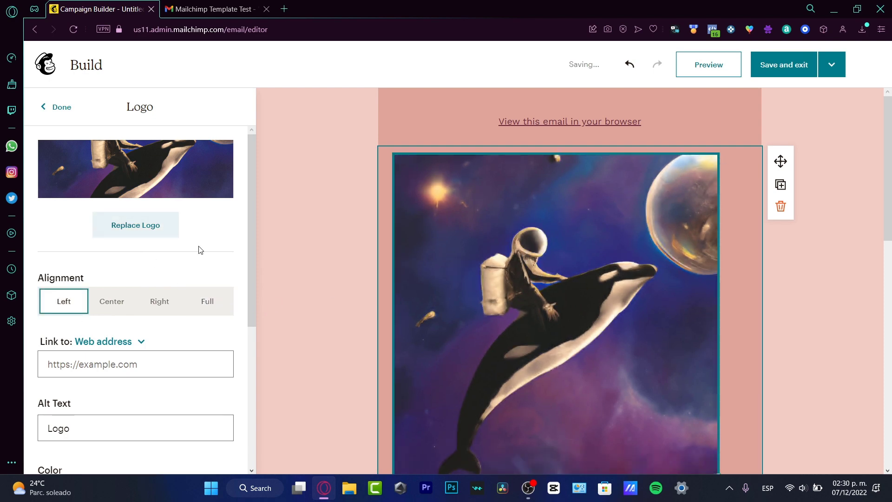
{"action": "scroll", "coordinate": [755, 288], "scroll_direction": "down", "scroll_amount": 10}
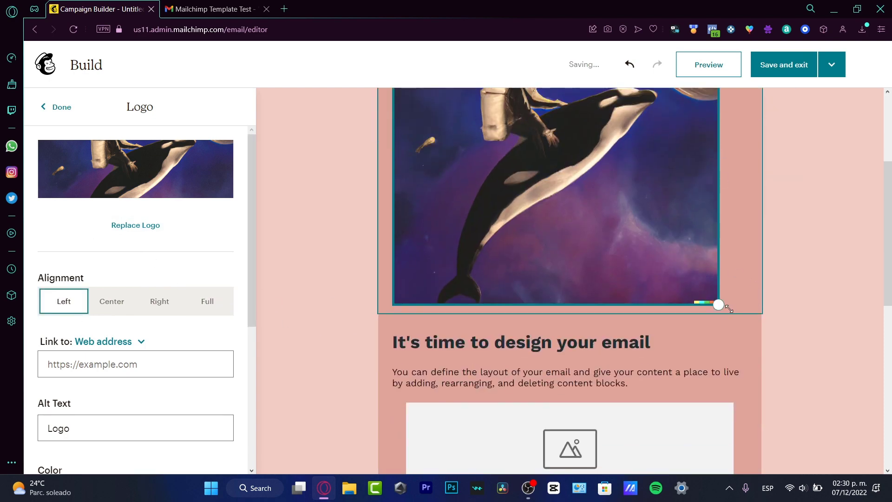
{"action": "scroll", "coordinate": [558, 182], "scroll_direction": "up", "scroll_amount": 4}
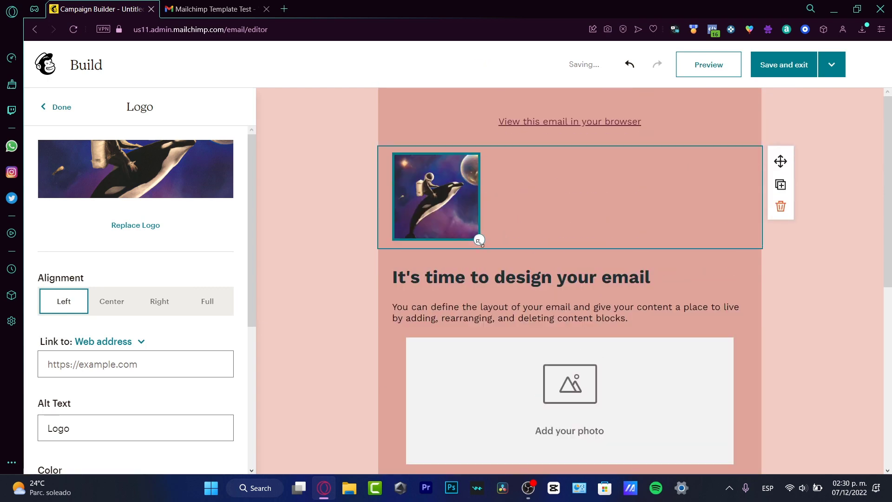
{"action": "left_click_drag", "start_coordinate": [459, 221], "coordinate": [428, 187]}
Step: Change the main heading and its paragraph from Work Sans to Playfair Display
{"action": "left_click", "coordinate": [784, 258]}
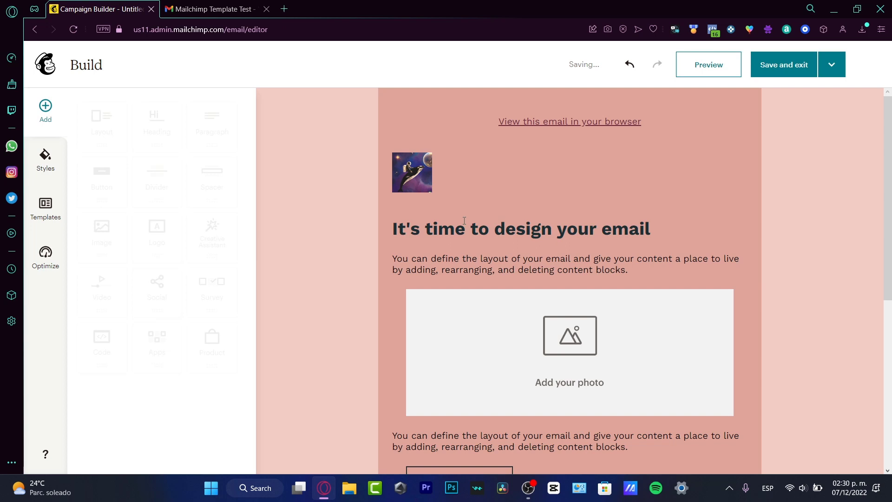
{"action": "left_click", "coordinate": [483, 231]}
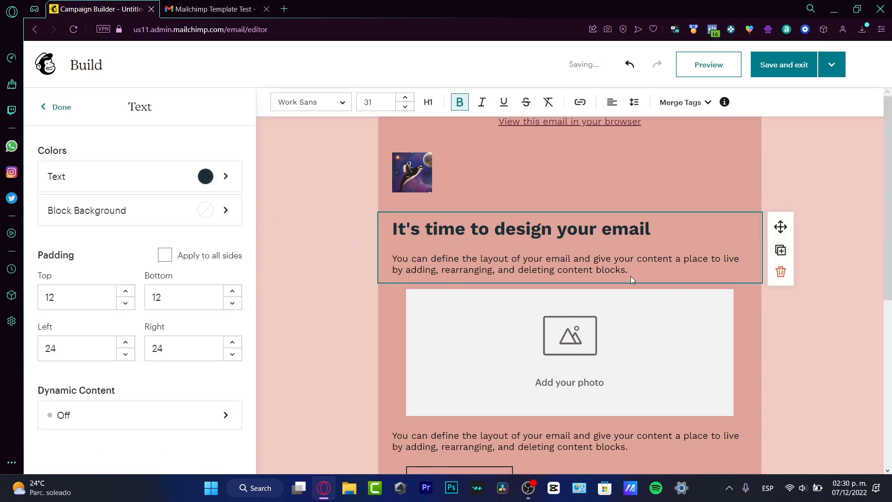
{"action": "left_click_drag", "start_coordinate": [629, 271], "coordinate": [383, 221]}
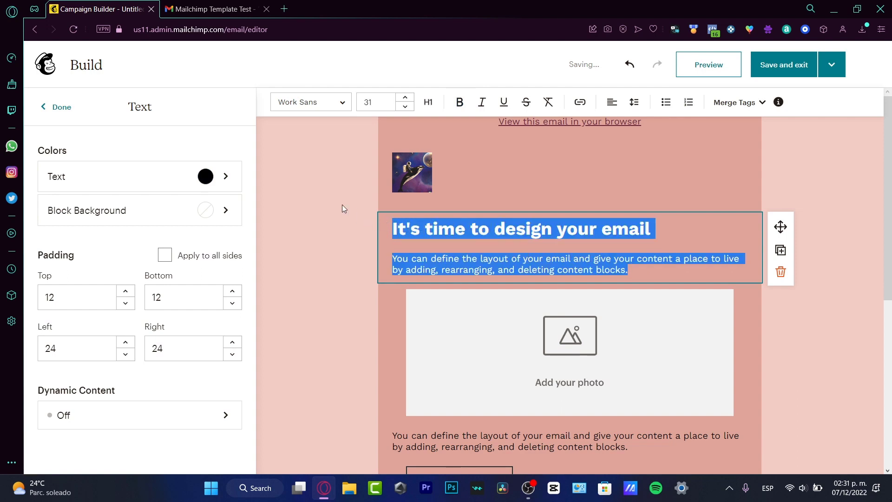
{"action": "left_click", "coordinate": [345, 101]}
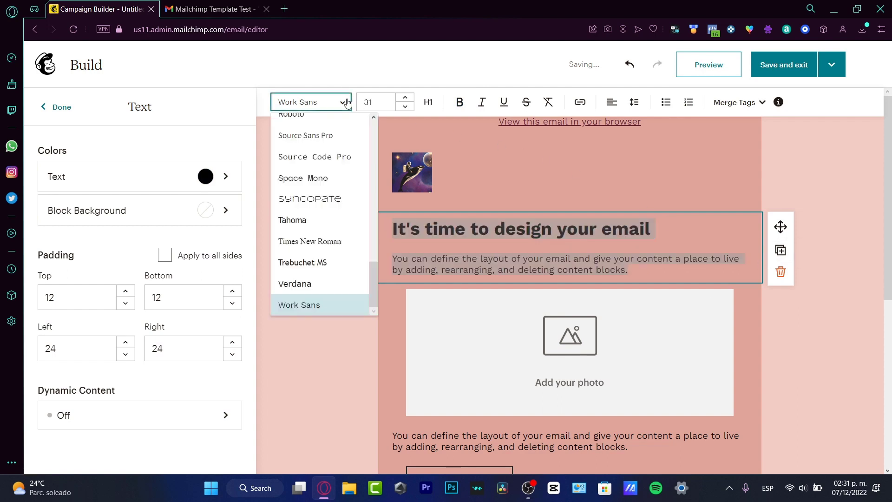
{"action": "left_click_drag", "start_coordinate": [372, 273], "coordinate": [378, 230]}
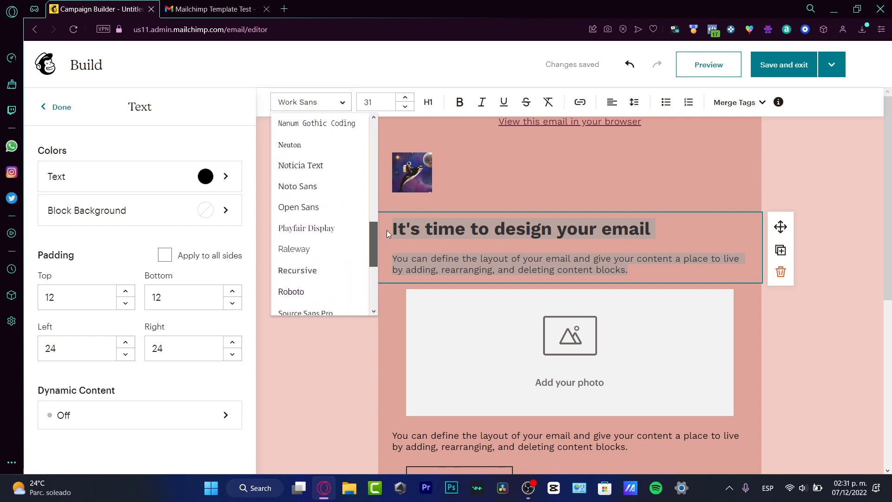
{"action": "left_click", "coordinate": [343, 229]}
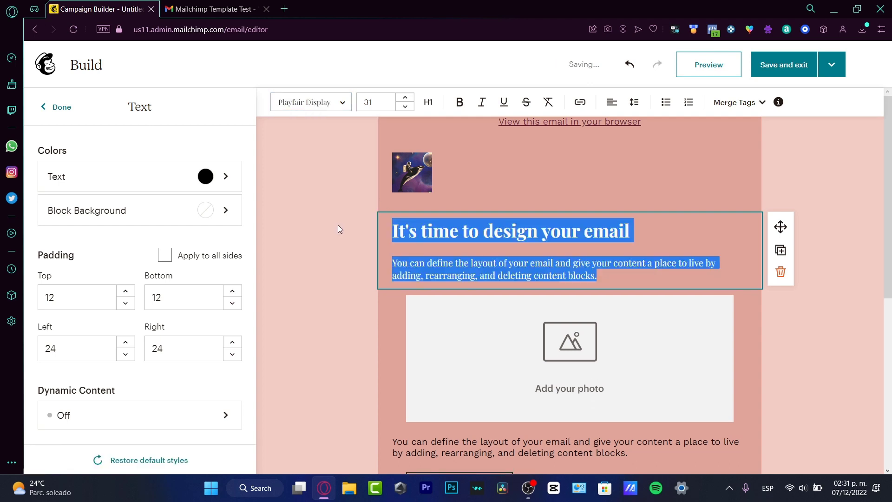
{"action": "left_click", "coordinate": [618, 296]}
Step: Set the lower paragraph block to Playfair Display as well
{"action": "left_click", "coordinate": [511, 445]}
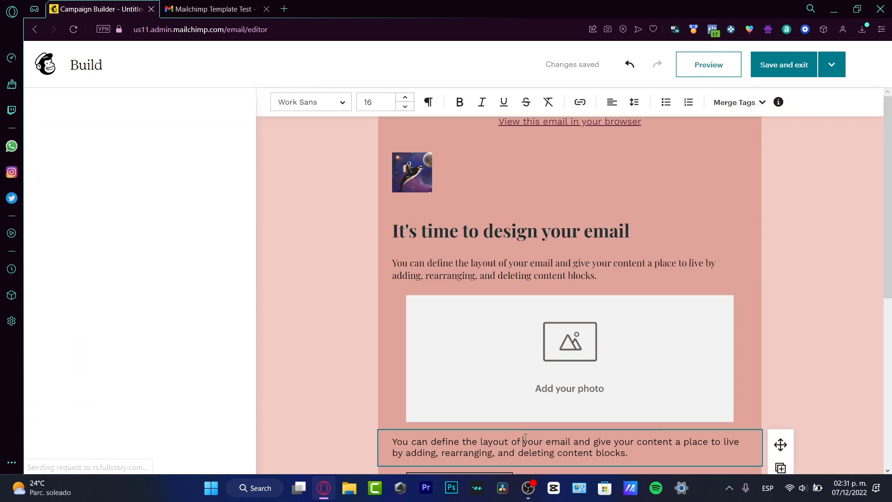
{"action": "left_click", "coordinate": [337, 101]}
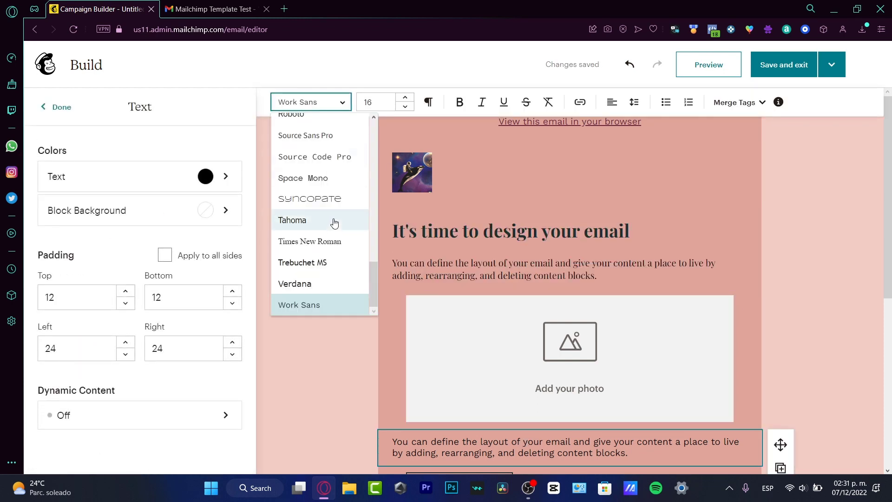
{"action": "left_click_drag", "start_coordinate": [375, 268], "coordinate": [377, 236]}
{"action": "left_click", "coordinate": [341, 179]}
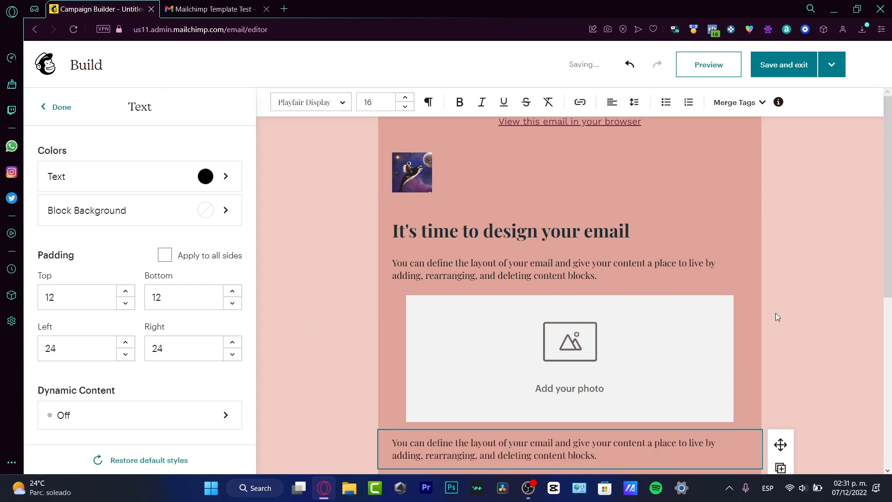
{"action": "left_click", "coordinate": [639, 340]}
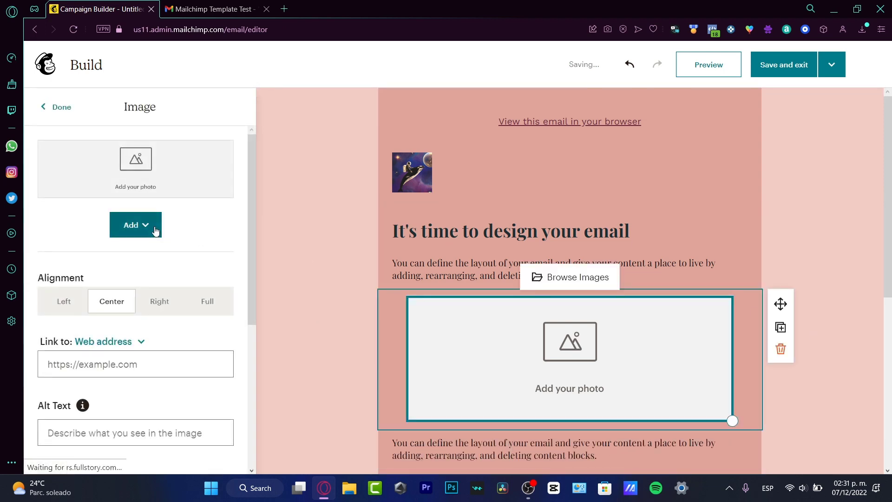
Step: Insert the uploaded astronaut-riding-a-whale image into the empty photo placeholder
{"action": "left_click", "coordinate": [152, 227]}
{"action": "left_click", "coordinate": [181, 286]}
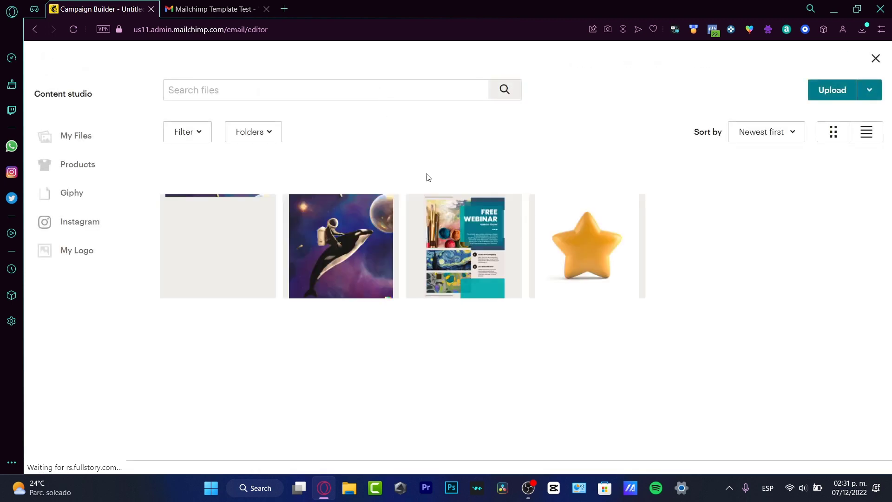
{"action": "left_click", "coordinate": [224, 240]}
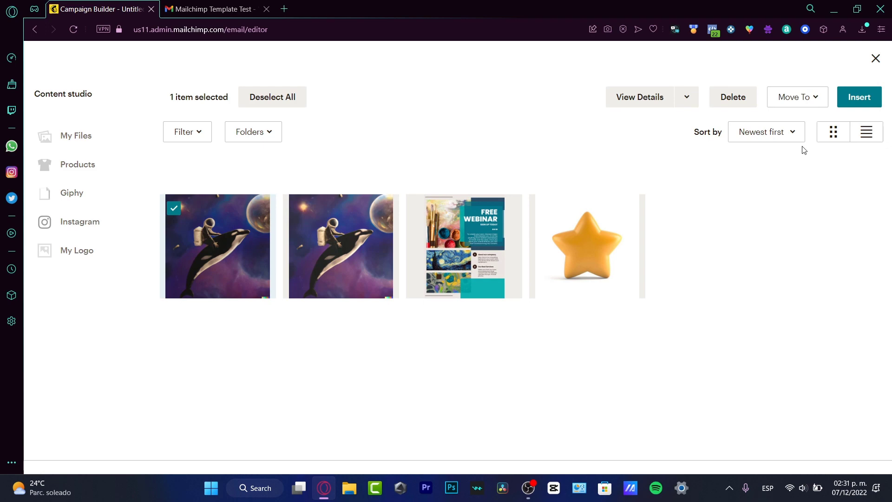
{"action": "left_click", "coordinate": [858, 96]}
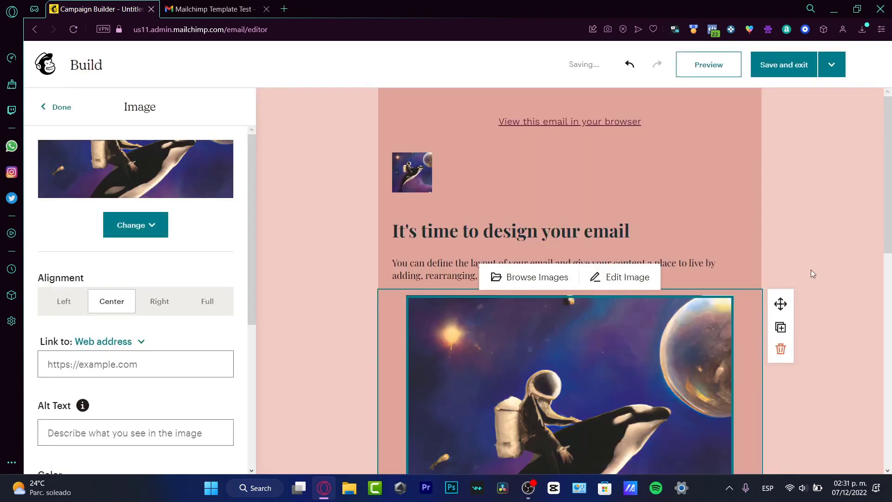
{"action": "left_click", "coordinate": [802, 235]}
{"action": "scroll", "coordinate": [801, 233], "scroll_direction": "down", "scroll_amount": 8}
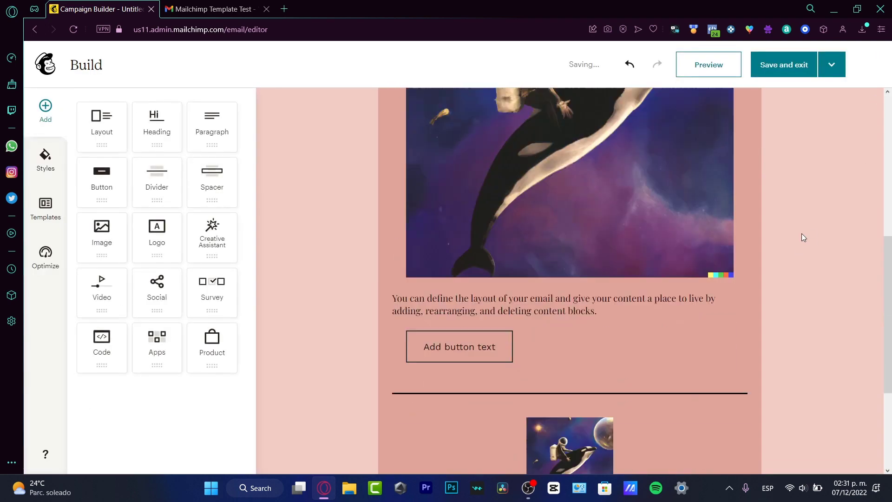
{"action": "scroll", "coordinate": [790, 235], "scroll_direction": "down", "scroll_amount": 4}
Step: Drag a Social block onto the email just below the button, above the divider
{"action": "left_click", "coordinate": [474, 171]}
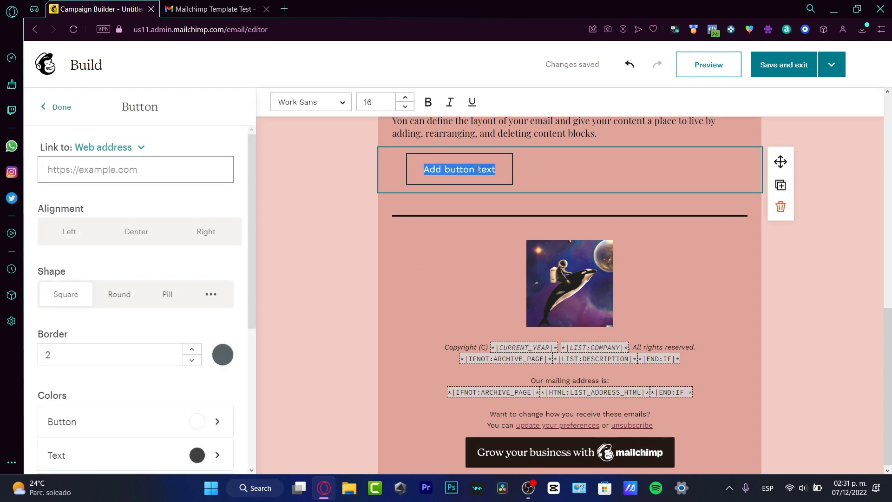
{"action": "left_click", "coordinate": [785, 283]}
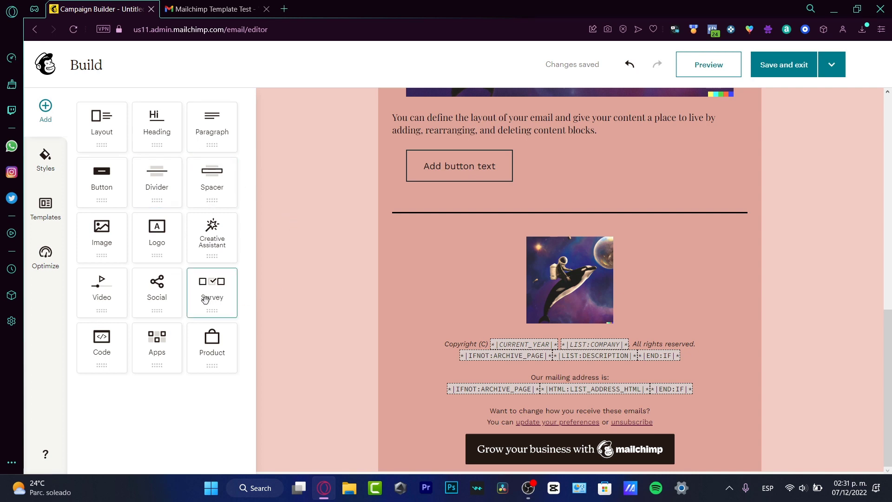
{"action": "left_click_drag", "start_coordinate": [159, 301], "coordinate": [543, 205]}
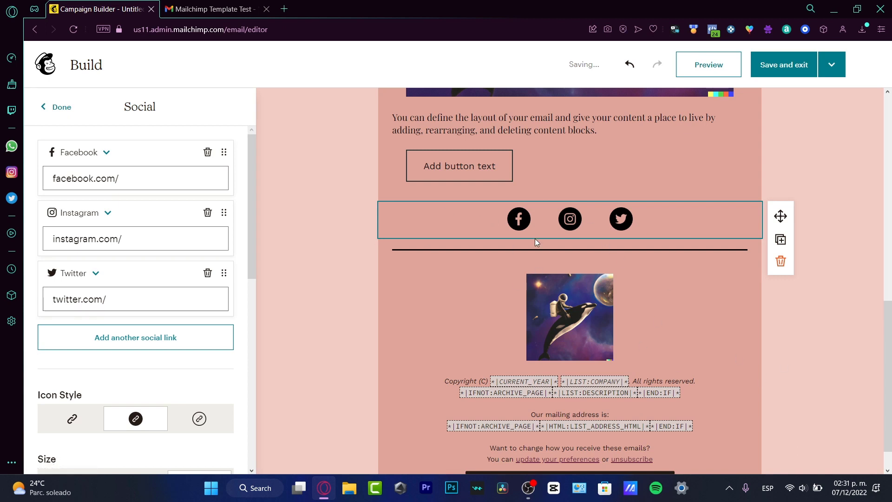
Step: Set the social links to Instagram, YouTube and TikTok, and enter the Instagram profile handle
{"action": "left_click", "coordinate": [108, 153]}
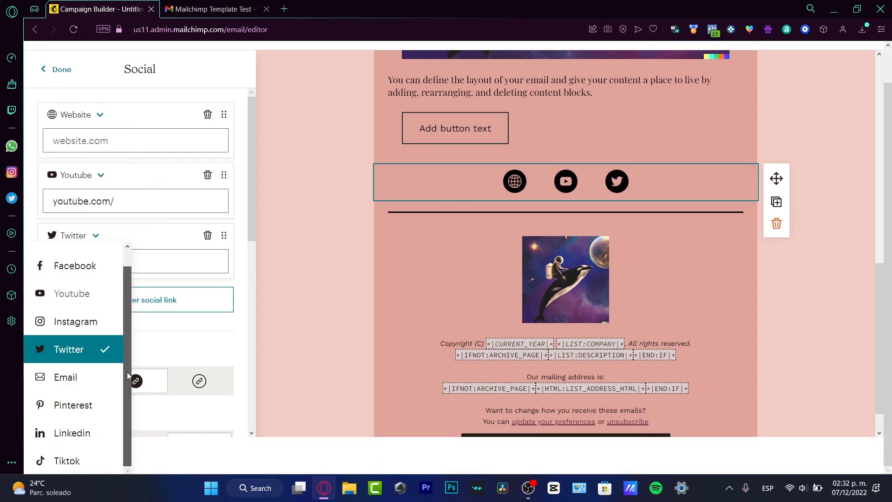
{"action": "left_click", "coordinate": [105, 454]}
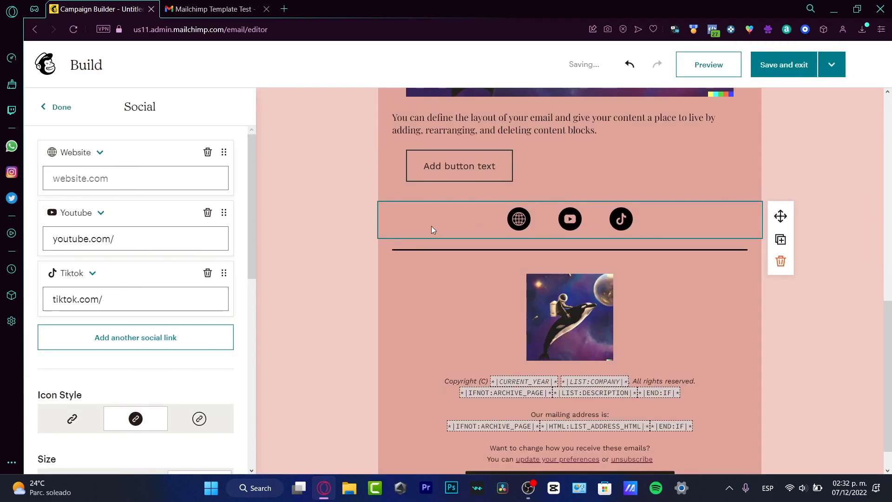
{"action": "left_click", "coordinate": [102, 153]}
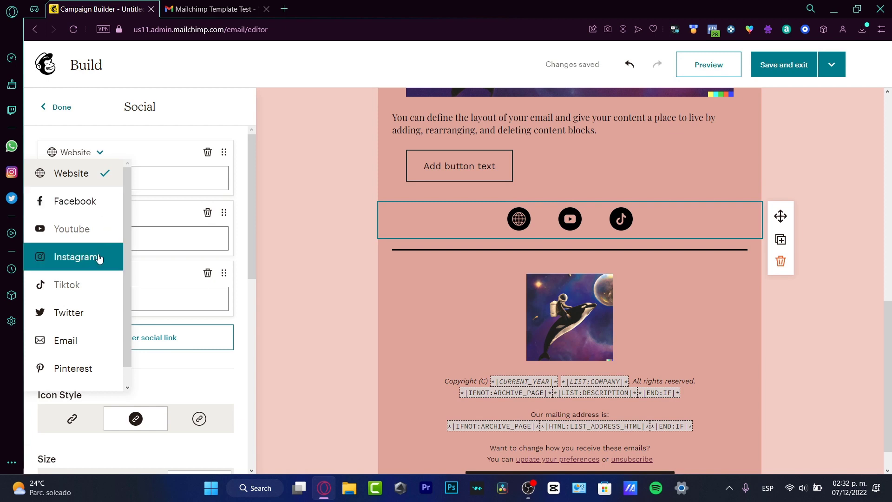
{"action": "left_click", "coordinate": [106, 201]}
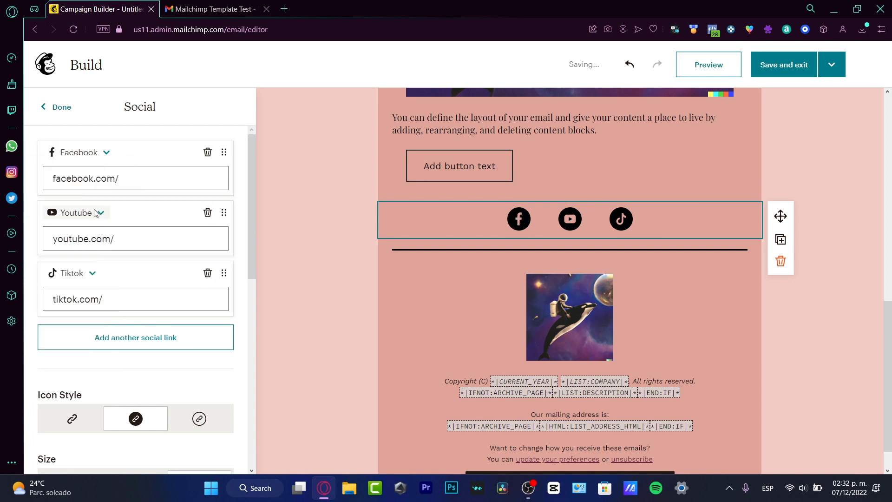
{"action": "left_click", "coordinate": [100, 152]}
{"action": "left_click", "coordinate": [102, 260]}
{"action": "left_click", "coordinate": [209, 243]}
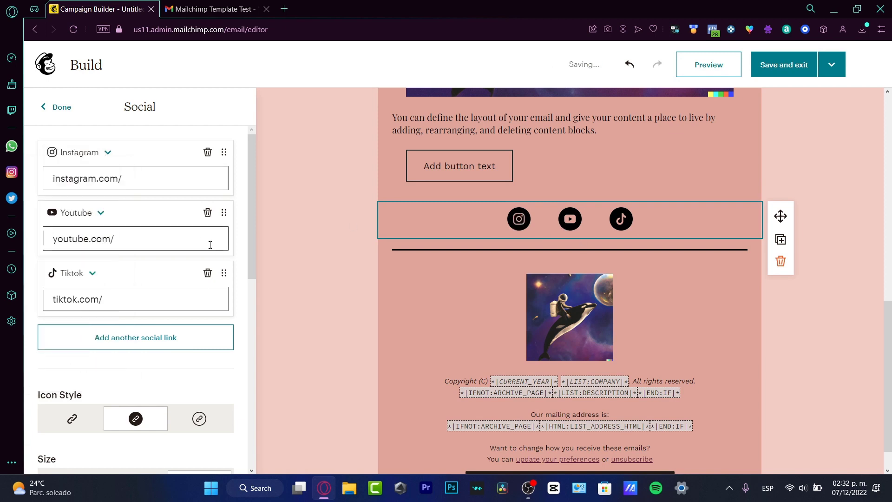
{"action": "left_click", "coordinate": [151, 179]}
{"action": "type", "text": "sthwht"}
{"action": "key", "text": "Tab"}
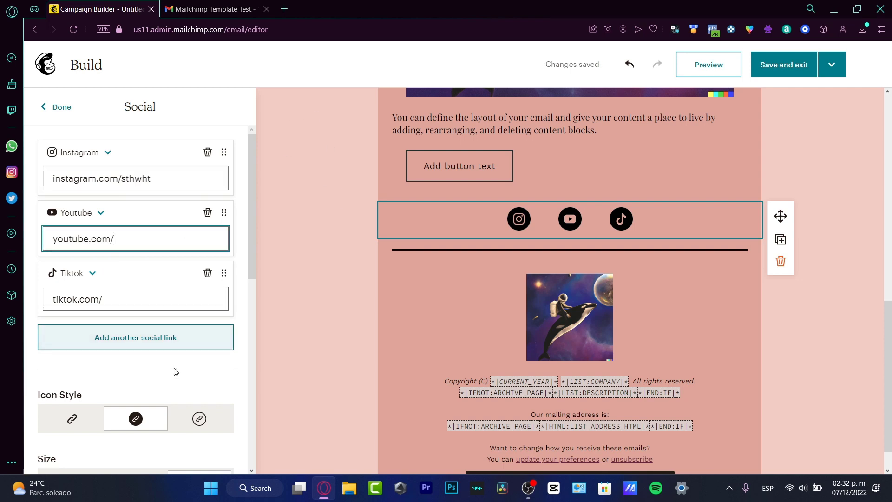
Step: Choose the plain borderless icon style and set the social icon size to Small
{"action": "scroll", "coordinate": [179, 386], "scroll_direction": "down", "scroll_amount": 3}
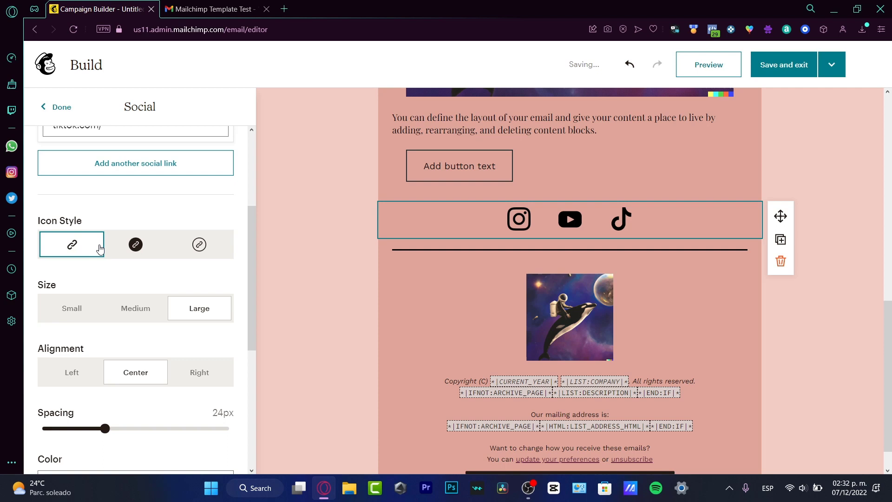
{"action": "left_click", "coordinate": [137, 245]}
{"action": "left_click", "coordinate": [189, 247]}
{"action": "left_click", "coordinate": [148, 249]}
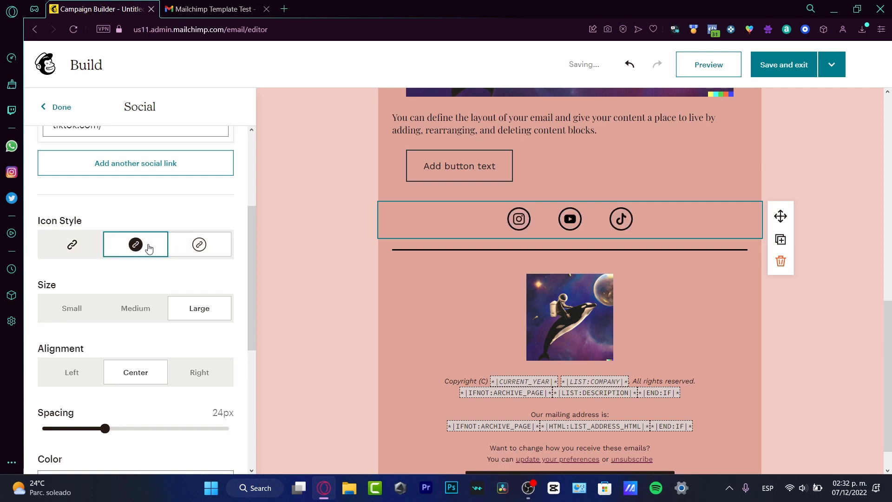
{"action": "left_click", "coordinate": [98, 246]}
{"action": "left_click", "coordinate": [199, 250]}
{"action": "left_click", "coordinate": [80, 254]}
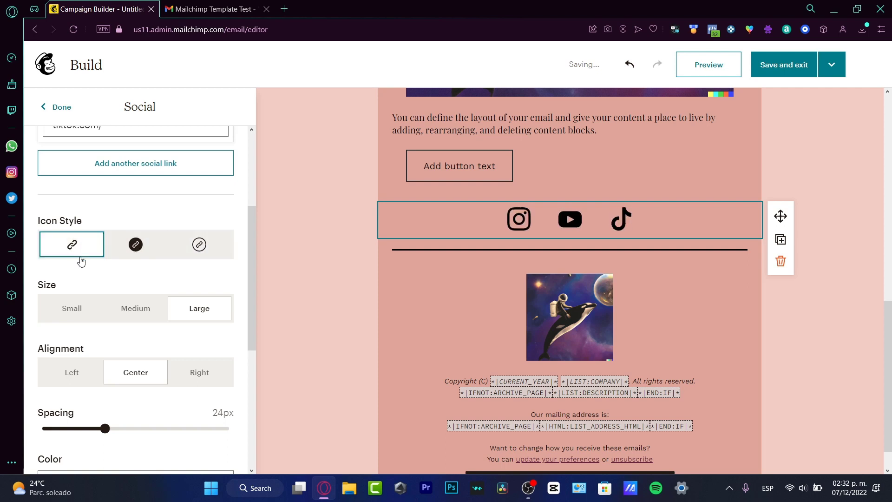
{"action": "left_click", "coordinate": [76, 309]}
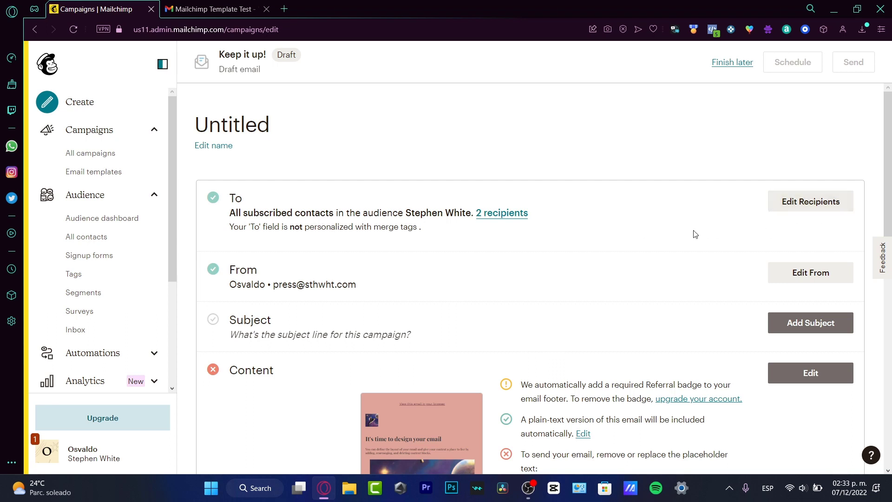
Step: Keep the current audience's subscribed contacts (2 recipients) and save the To section
{"action": "left_click", "coordinate": [811, 204]}
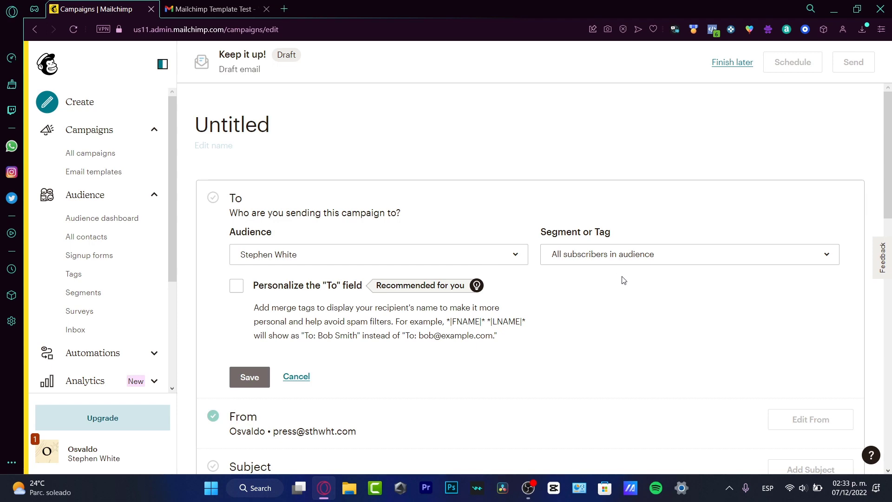
{"action": "scroll", "coordinate": [625, 281], "scroll_direction": "down", "scroll_amount": 4}
{"action": "scroll", "coordinate": [625, 280], "scroll_direction": "up", "scroll_amount": 4}
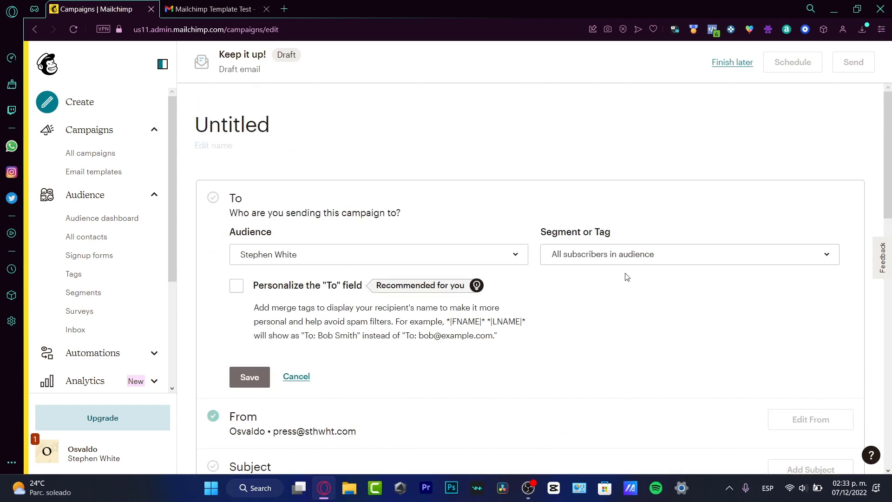
{"action": "left_click", "coordinate": [492, 256]}
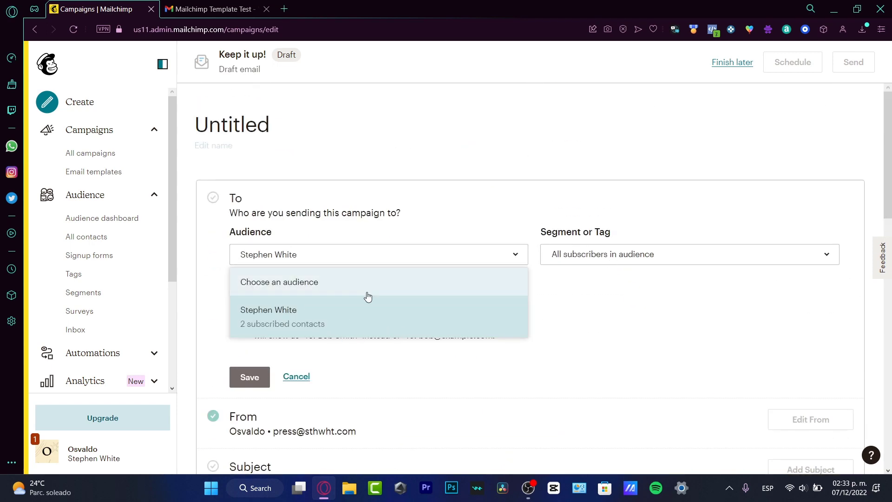
{"action": "left_click", "coordinate": [581, 298]}
{"action": "scroll", "coordinate": [616, 292], "scroll_direction": "down", "scroll_amount": 4}
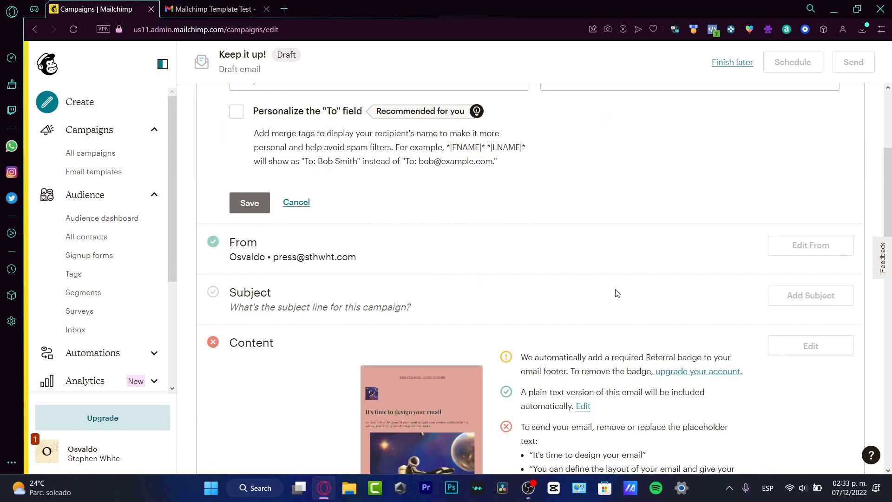
{"action": "scroll", "coordinate": [557, 289], "scroll_direction": "down", "scroll_amount": 4}
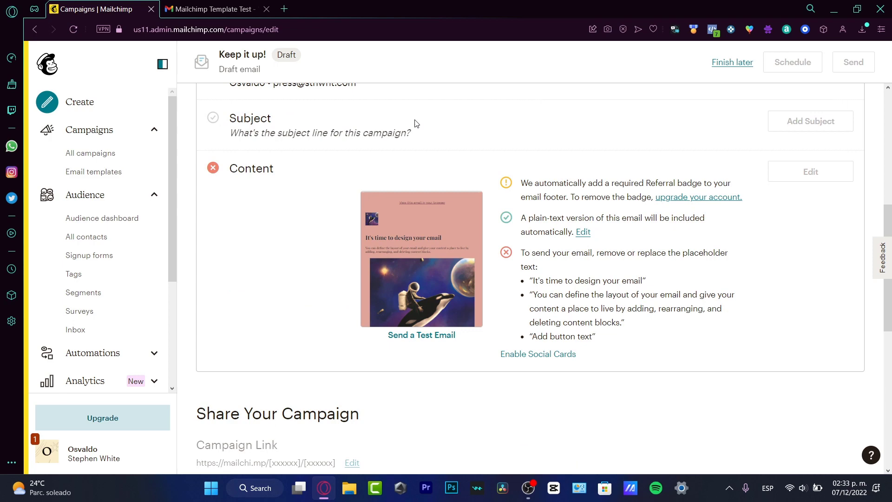
{"action": "scroll", "coordinate": [367, 147], "scroll_direction": "up", "scroll_amount": 4}
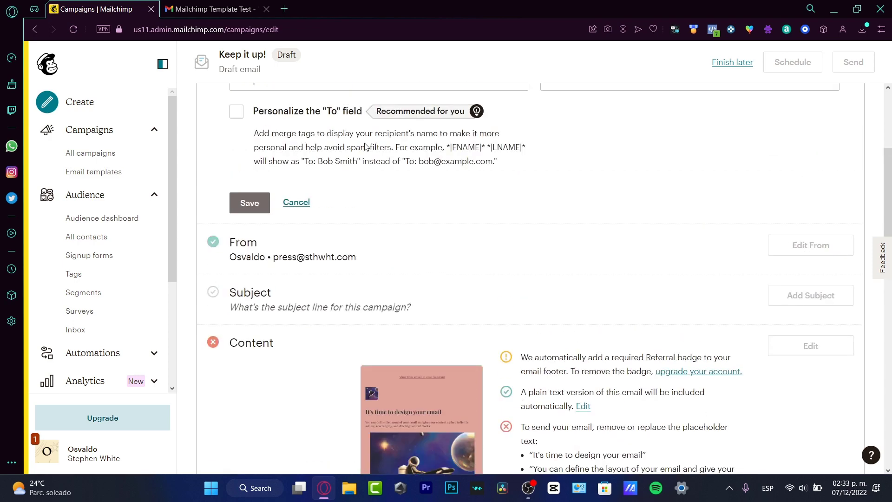
{"action": "left_click", "coordinate": [249, 202]}
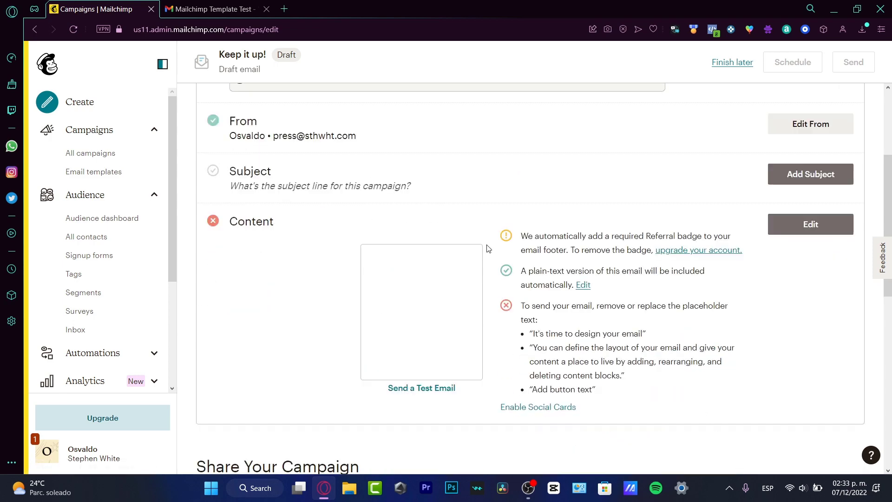
{"action": "scroll", "coordinate": [517, 286], "scroll_direction": "up", "scroll_amount": 4}
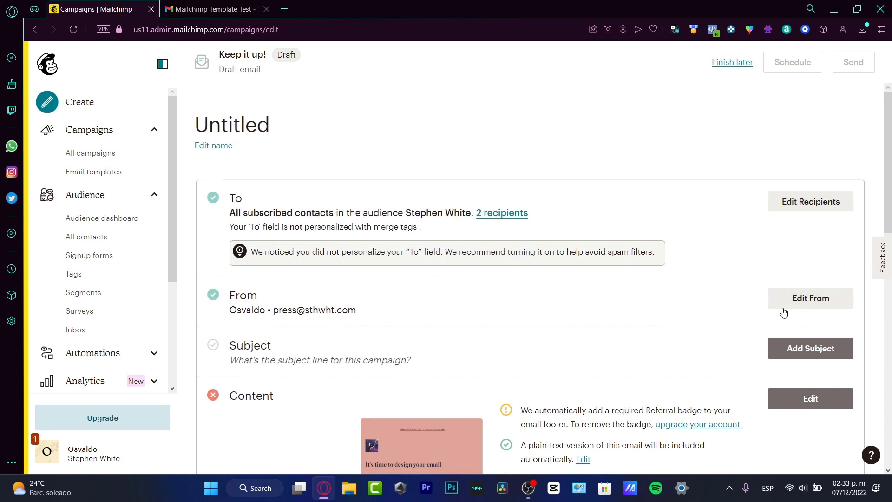
Step: Replace the From sender name with a new name and save, keeping the sender address
{"action": "left_click", "coordinate": [796, 302]}
{"action": "double_click", "coordinate": [362, 360]}
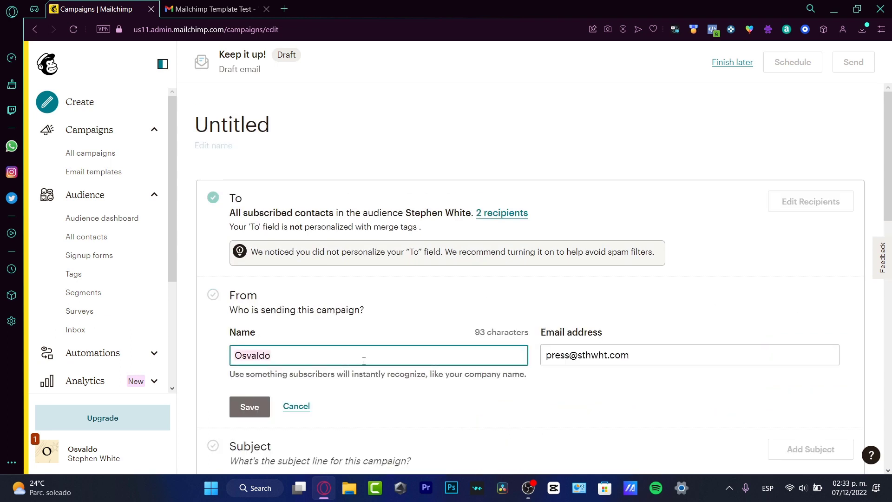
{"action": "type", "text": "Stephen"}
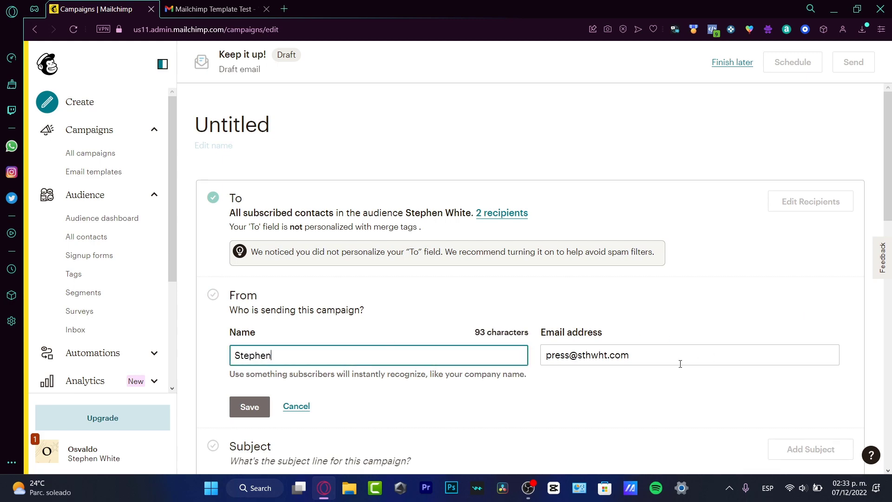
{"action": "scroll", "coordinate": [680, 364], "scroll_direction": "down", "scroll_amount": 3}
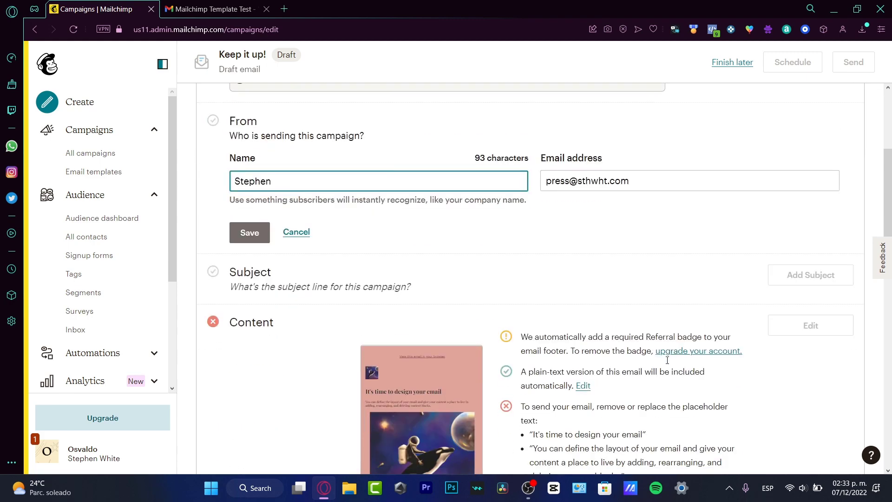
{"action": "left_click", "coordinate": [269, 237]}
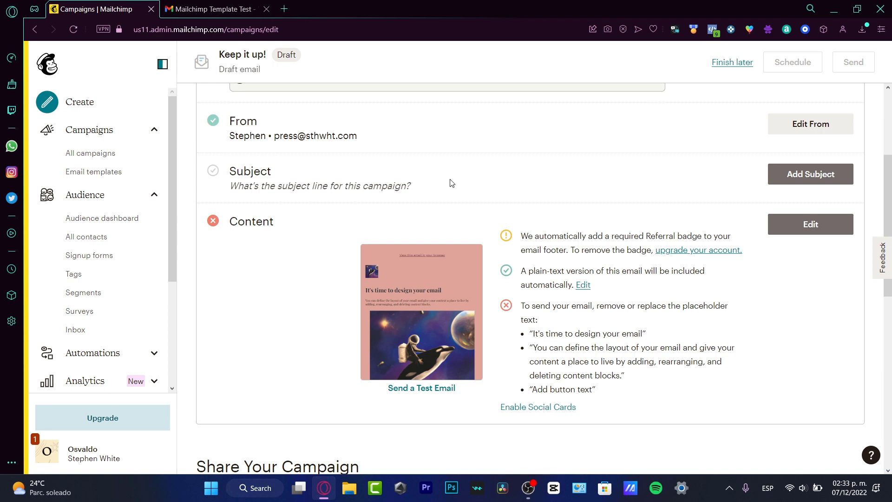
Step: Save subject 'Thanks for your support' with preview text 'A small reward for you'
{"action": "left_click", "coordinate": [832, 174]}
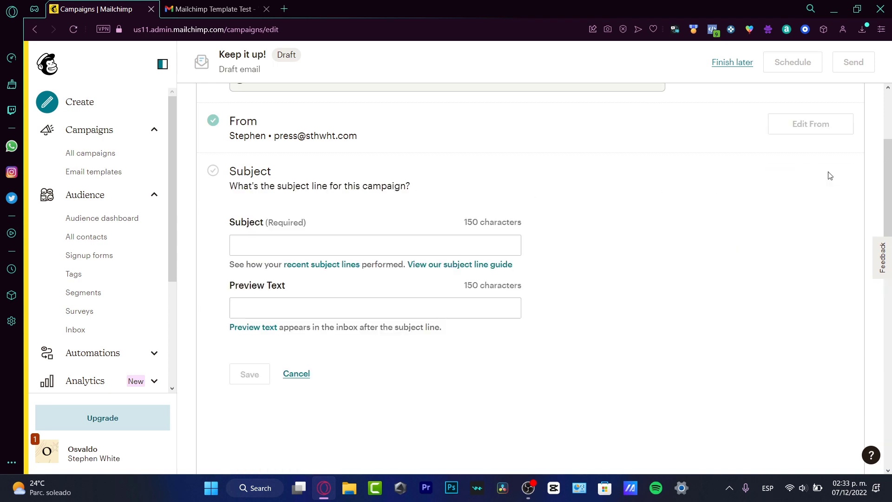
{"action": "left_click", "coordinate": [391, 250]}
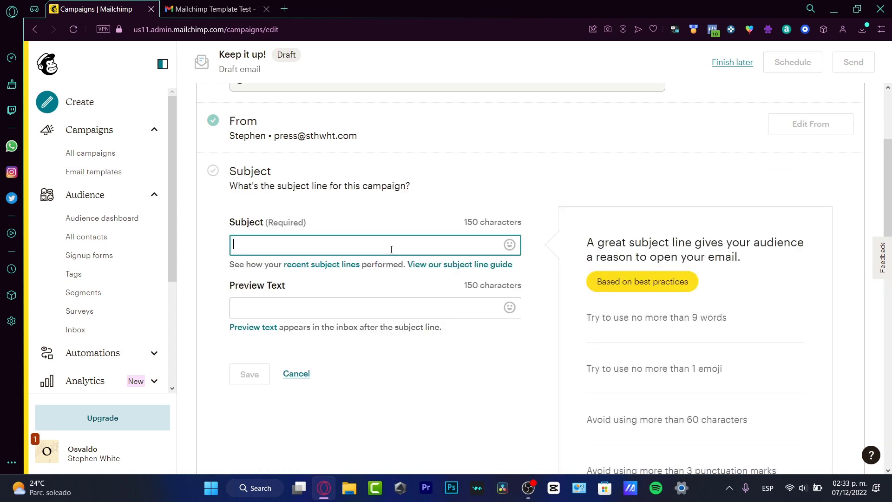
{"action": "type", "text": "Thanks "}
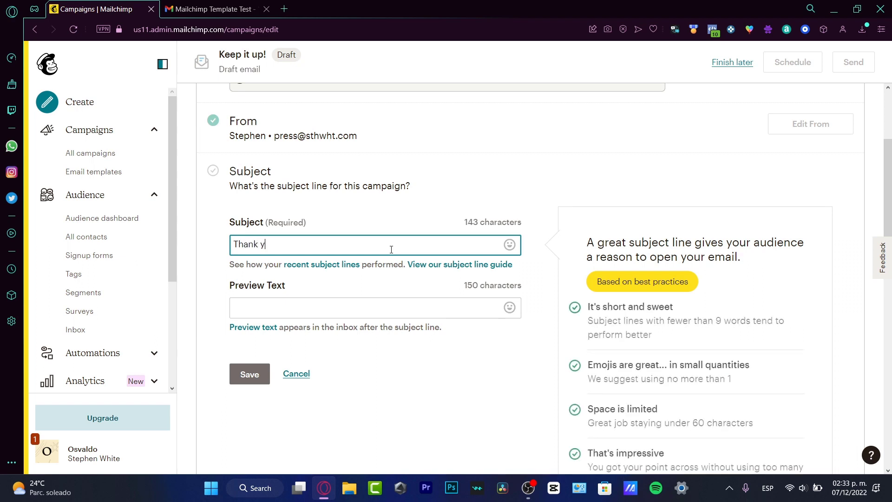
{"action": "type", "text": "for "}
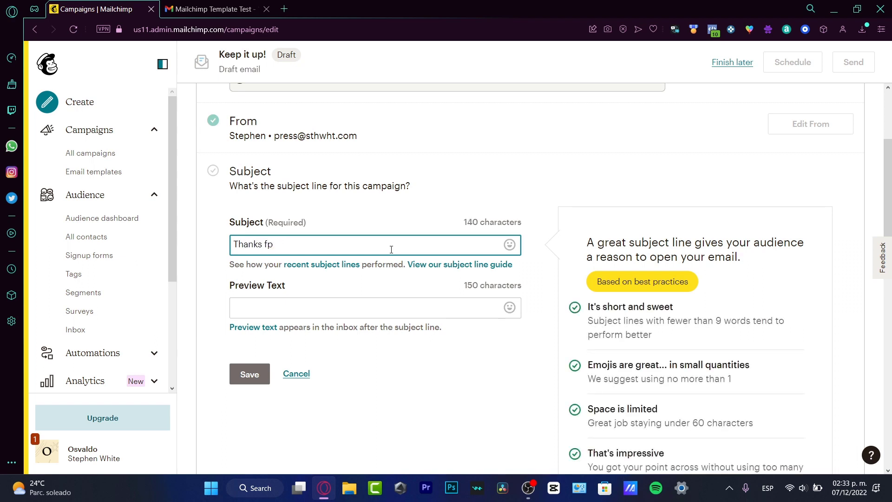
{"action": "type", "text": "you "}
{"action": "type", "text": " support"}
{"action": "left_click", "coordinate": [385, 310]}
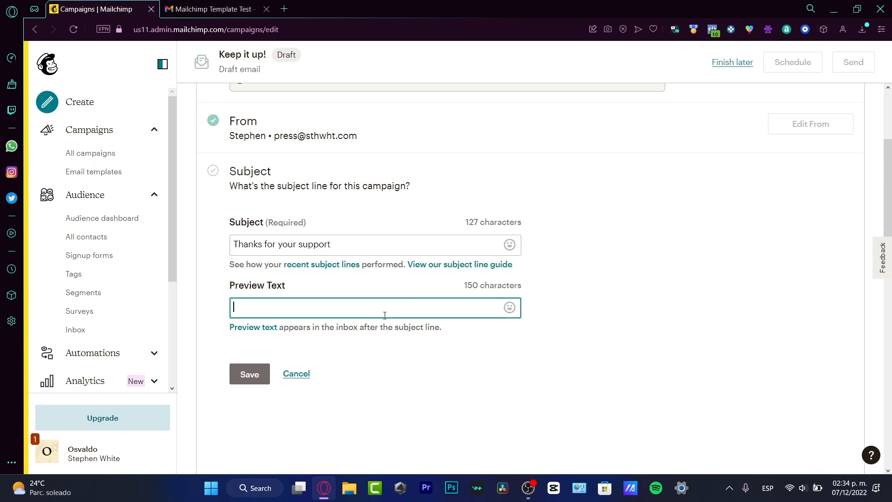
{"action": "type", "text": "A small reward for you"}
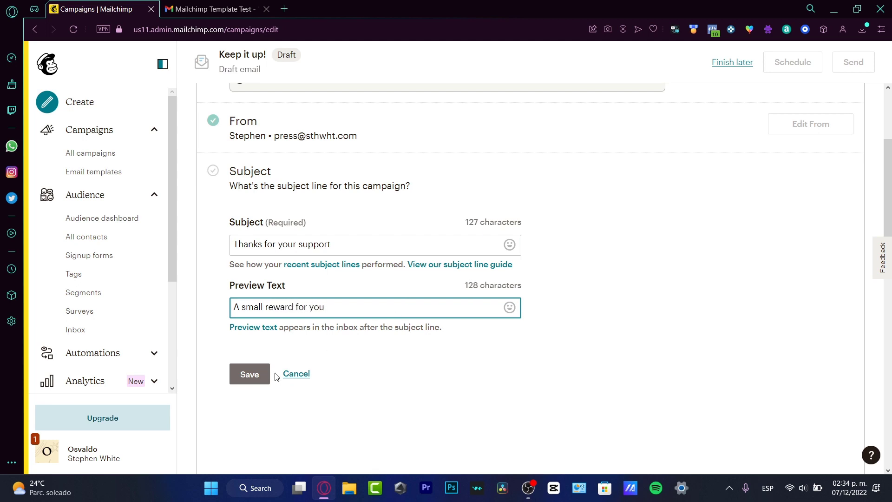
{"action": "left_click", "coordinate": [267, 375]}
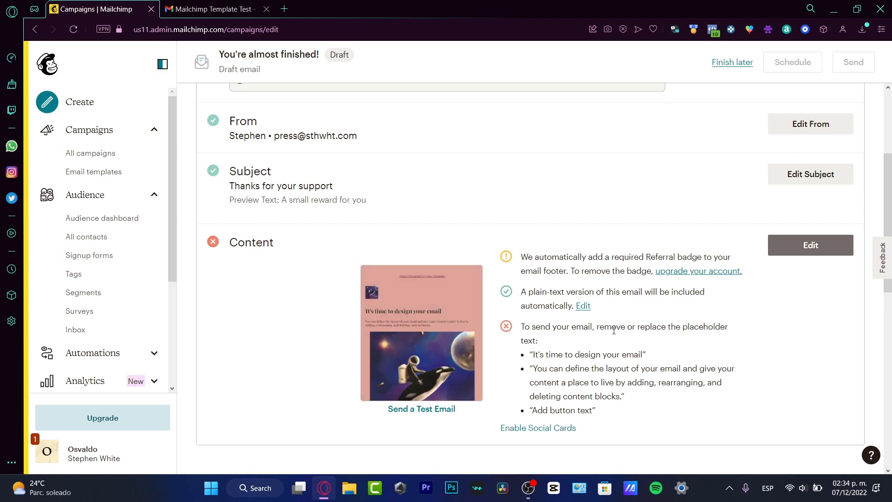
Step: Open Send a Test Email under the Content thumbnail and focus the test recipient field
{"action": "scroll", "coordinate": [616, 332], "scroll_direction": "down", "scroll_amount": 4}
{"action": "scroll", "coordinate": [617, 336], "scroll_direction": "down", "scroll_amount": 7}
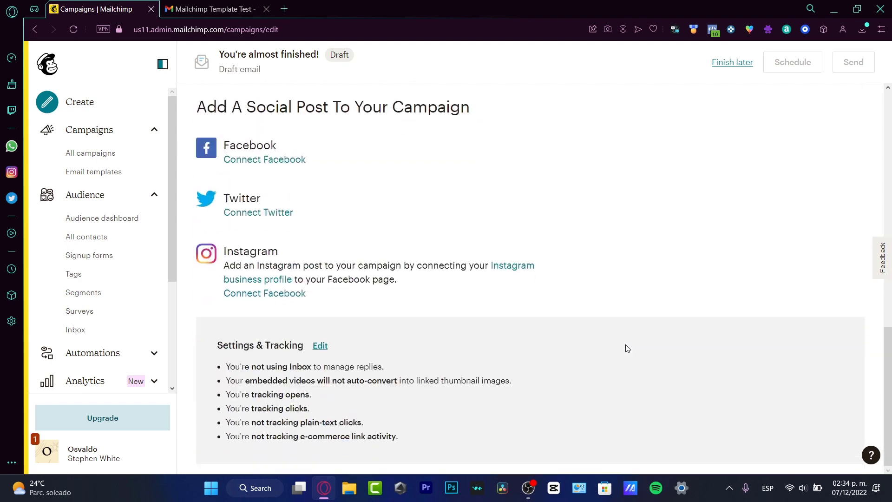
{"action": "scroll", "coordinate": [623, 341], "scroll_direction": "up", "scroll_amount": 11}
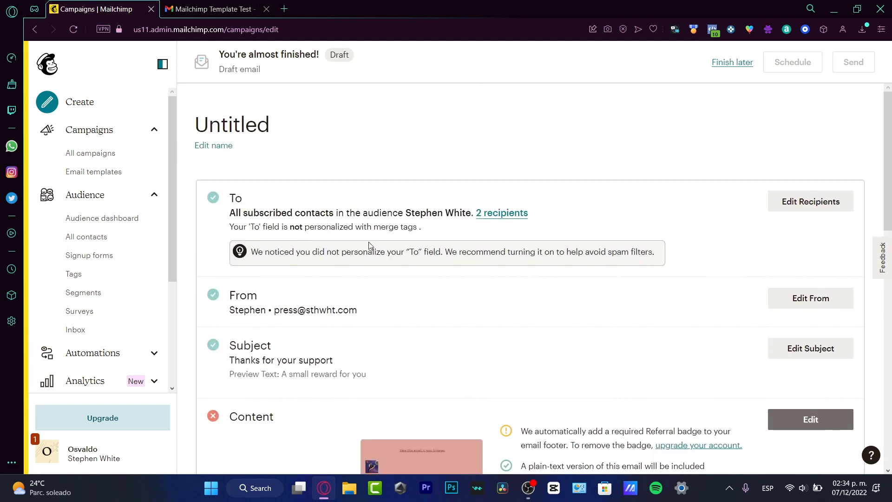
{"action": "scroll", "coordinate": [464, 279], "scroll_direction": "down", "scroll_amount": 4}
{"action": "left_click", "coordinate": [455, 411]}
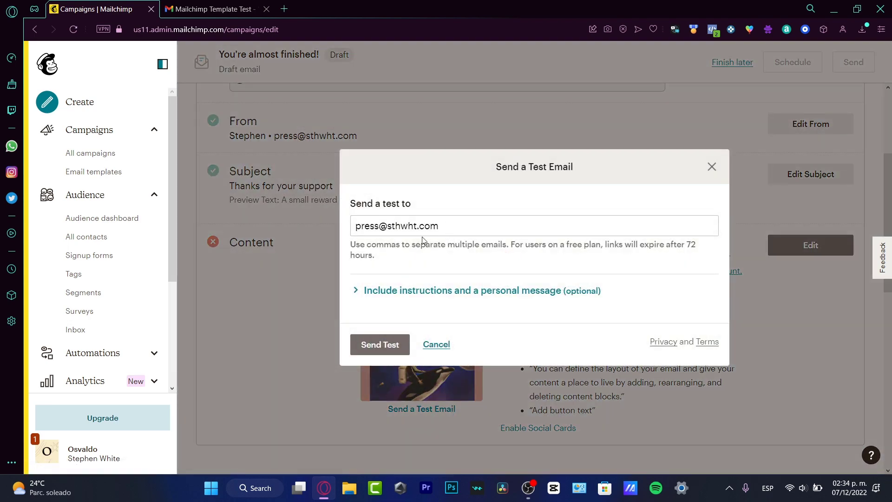
{"action": "left_click", "coordinate": [456, 221]}
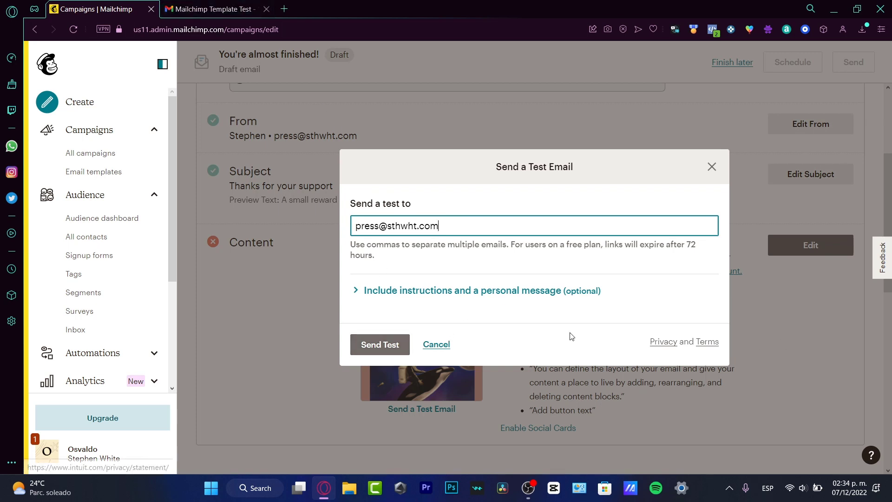
{"action": "key", "text": "ctrl+Tab"}
{"action": "scroll", "coordinate": [790, 342], "scroll_direction": "up", "scroll_amount": 3}
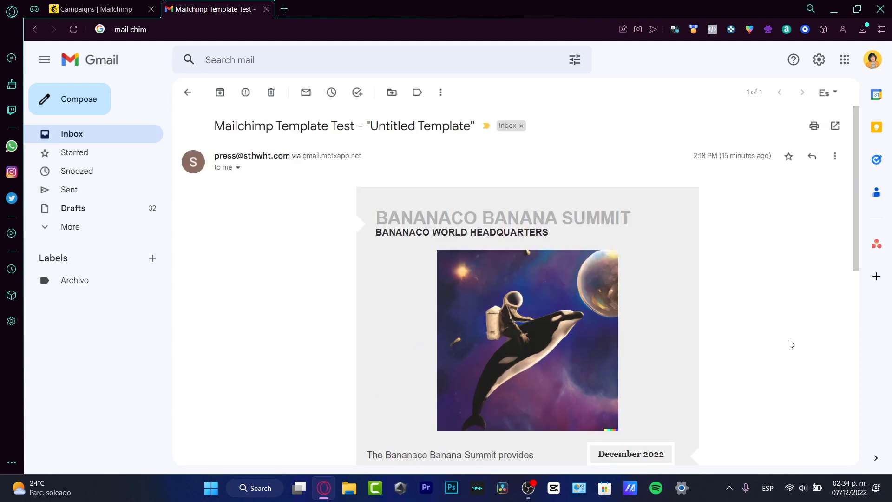
{"action": "scroll", "coordinate": [792, 345], "scroll_direction": "down", "scroll_amount": 5}
{"action": "scroll", "coordinate": [761, 354], "scroll_direction": "up", "scroll_amount": 5}
{"action": "left_click_drag", "start_coordinate": [322, 157], "coordinate": [355, 164]}
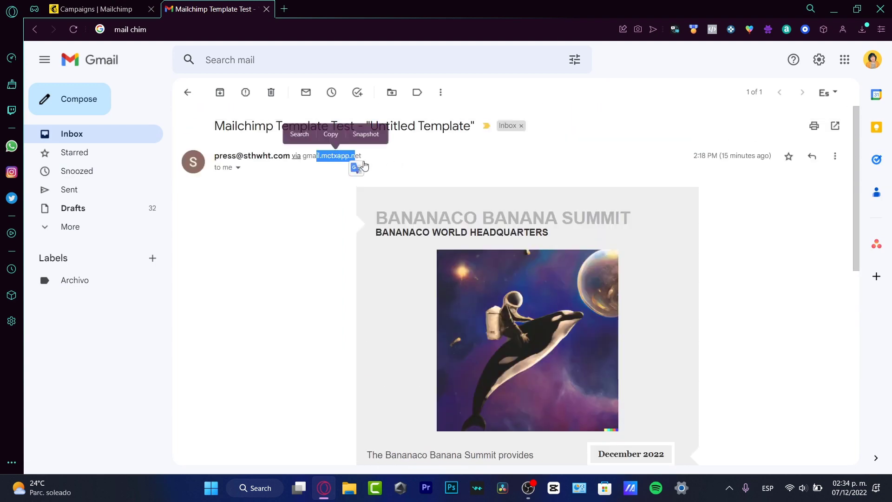
{"action": "left_click", "coordinate": [407, 173]}
{"action": "scroll", "coordinate": [677, 404], "scroll_direction": "down", "scroll_amount": 4}
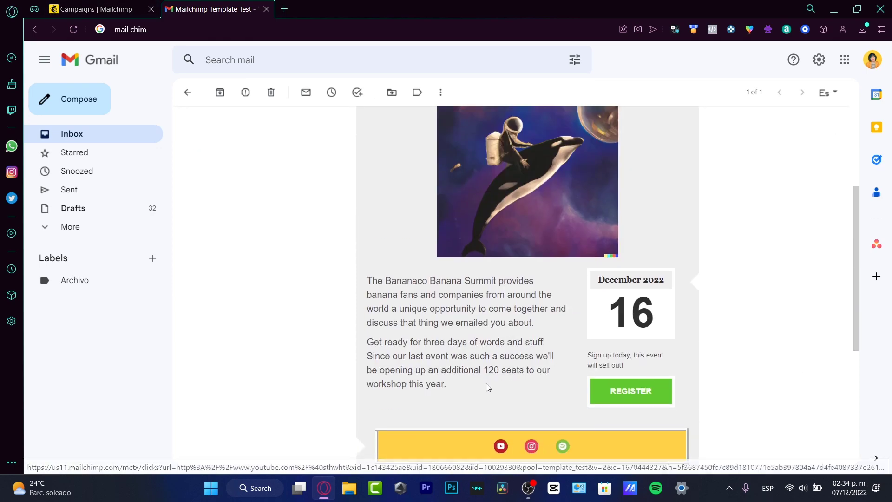
{"action": "scroll", "coordinate": [488, 386], "scroll_direction": "down", "scroll_amount": 5}
{"action": "scroll", "coordinate": [462, 290], "scroll_direction": "up", "scroll_amount": 4}
{"action": "scroll", "coordinate": [463, 291], "scroll_direction": "up", "scroll_amount": 5}
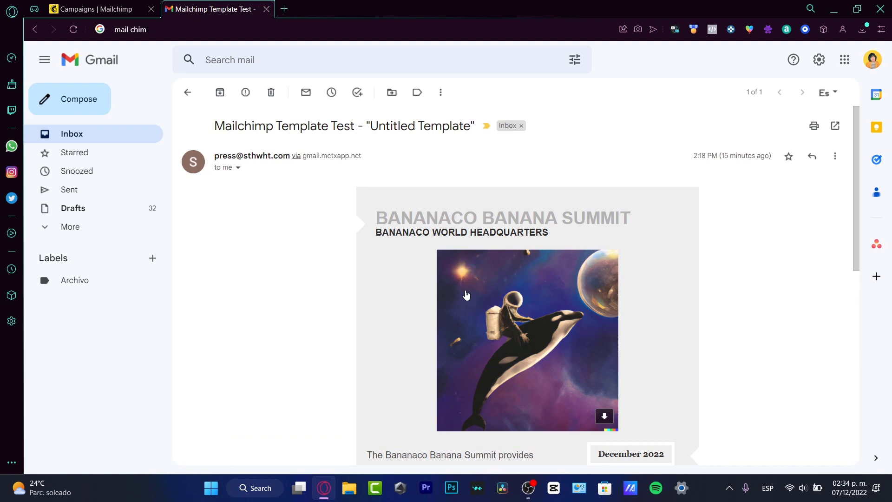
{"action": "left_click", "coordinate": [93, 8]}
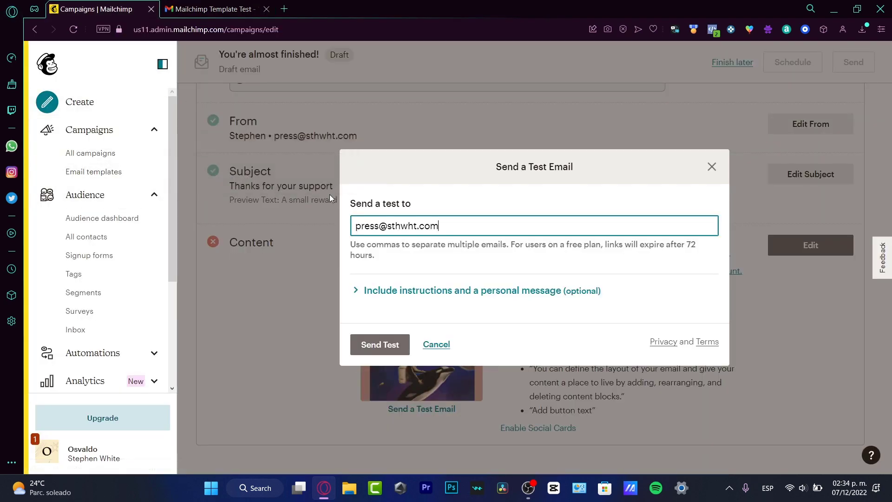
Step: Close the test email dialog without sending and edit the Content section
{"action": "left_click", "coordinate": [712, 167]}
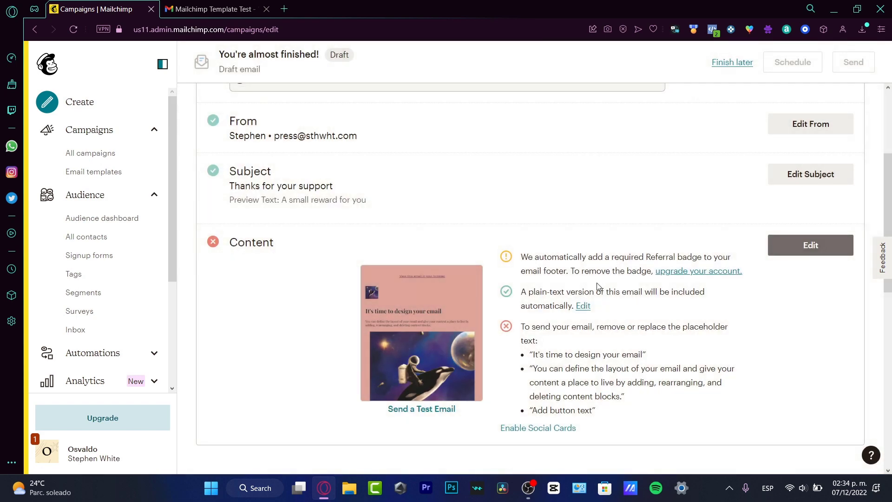
{"action": "scroll", "coordinate": [598, 287], "scroll_direction": "down", "scroll_amount": 7}
{"action": "scroll", "coordinate": [539, 270], "scroll_direction": "up", "scroll_amount": 7}
{"action": "scroll", "coordinate": [737, 216], "scroll_direction": "down", "scroll_amount": 10}
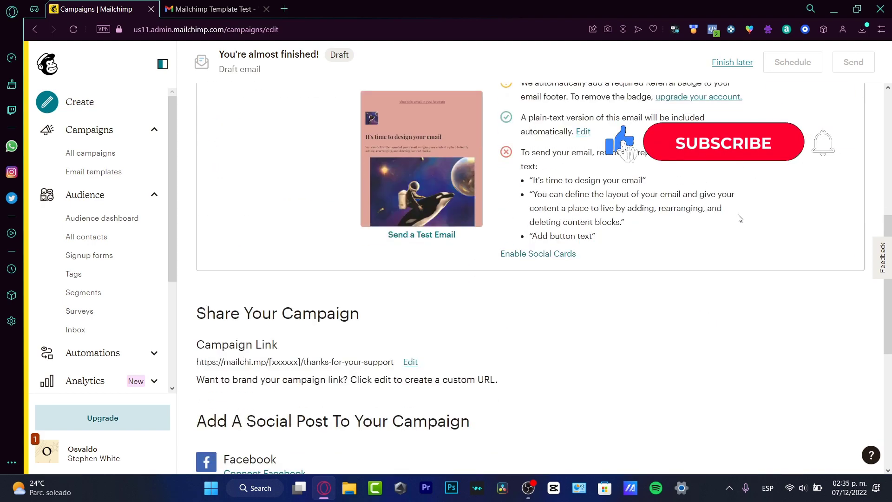
{"action": "scroll", "coordinate": [728, 231], "scroll_direction": "up", "scroll_amount": 10}
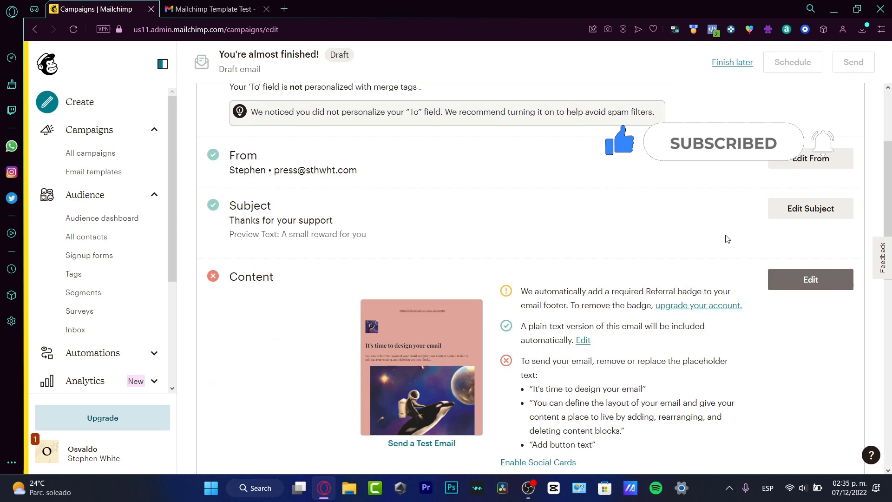
{"action": "left_click", "coordinate": [803, 279]}
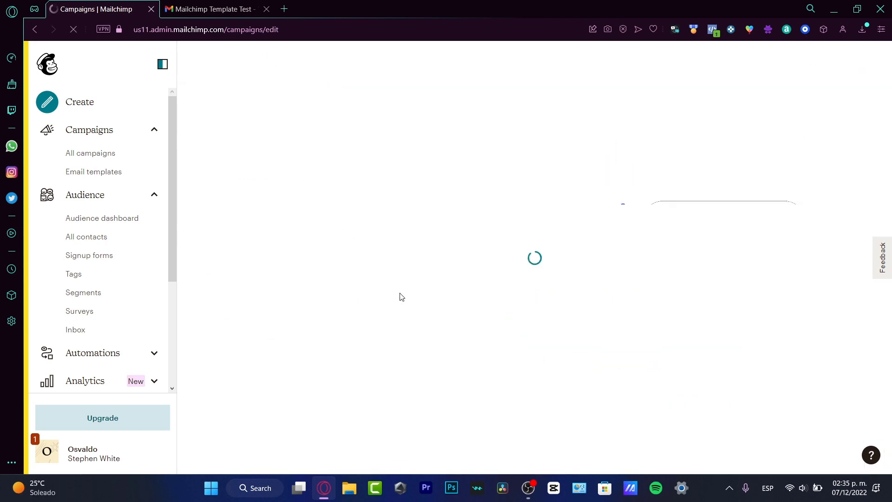